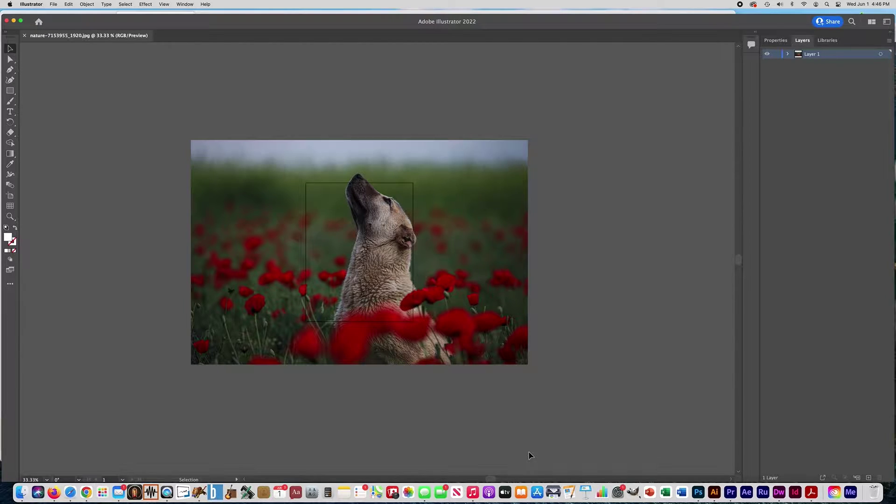
drag(230, 342, 258, 334)
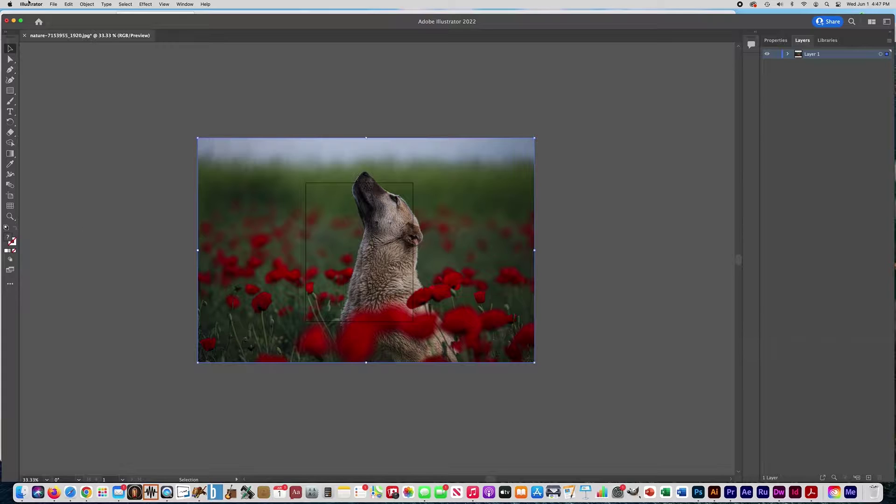
click(53, 4)
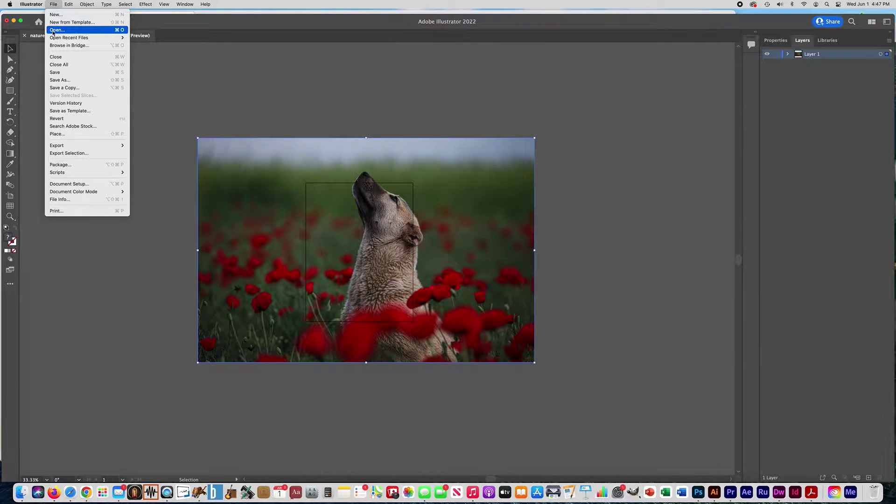
click(55, 4)
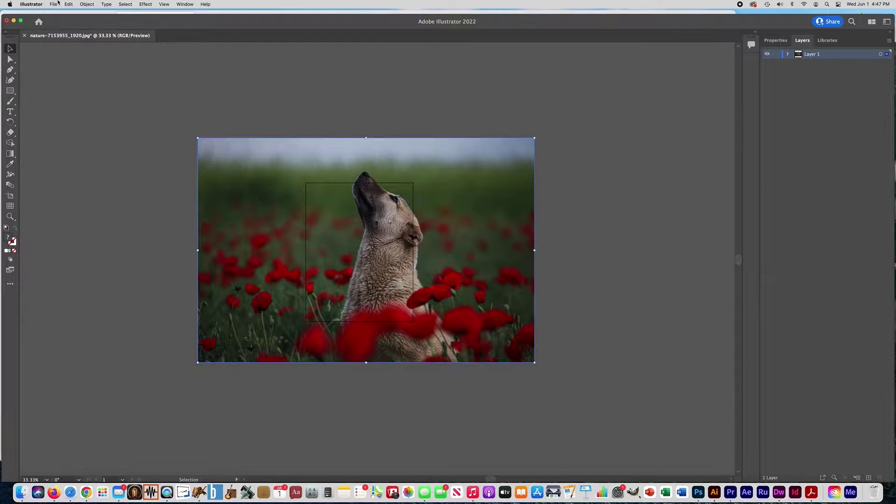
drag(123, 20, 122, 16)
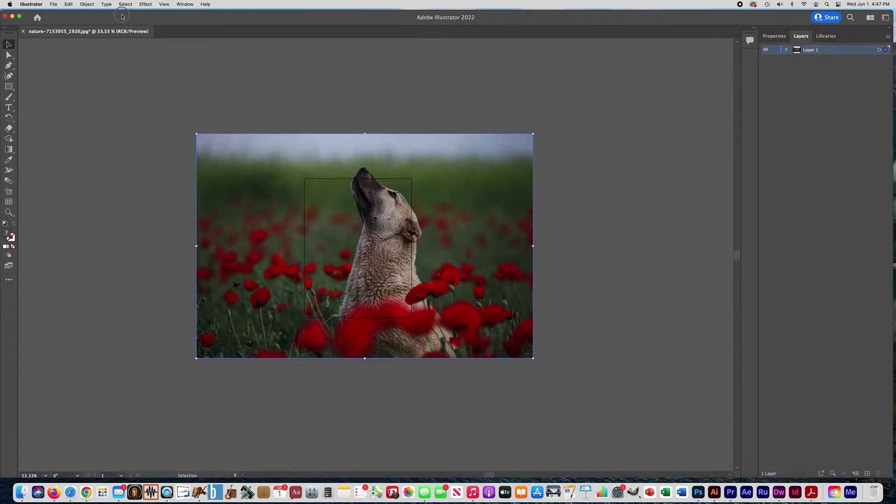
Step: Reset the Essentials workspace, and check the layers before returning to the image properties
click(185, 4)
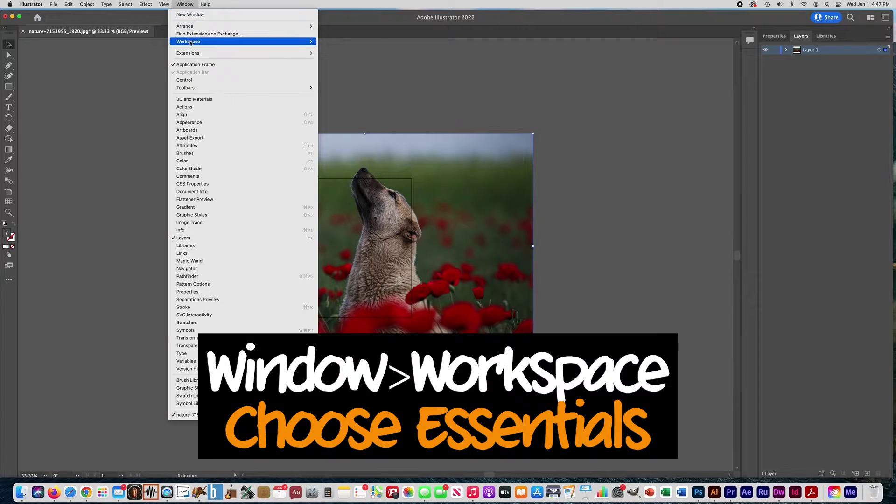
mouse_move(191, 43)
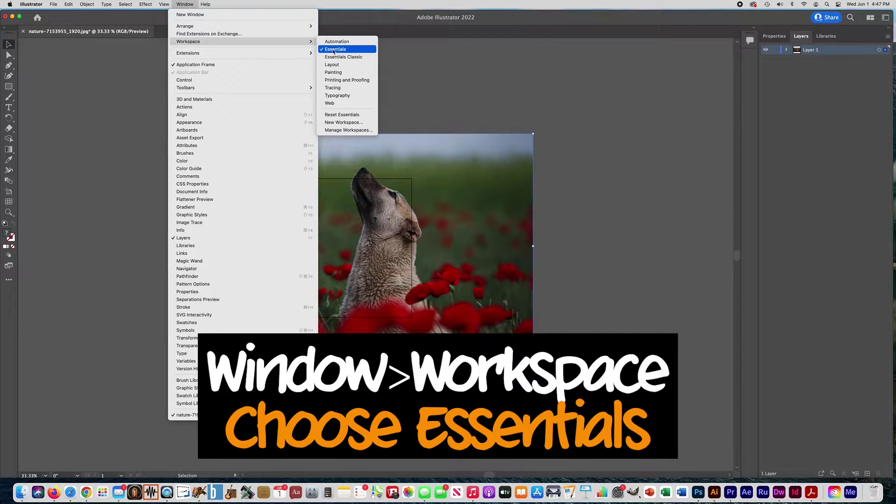
click(342, 115)
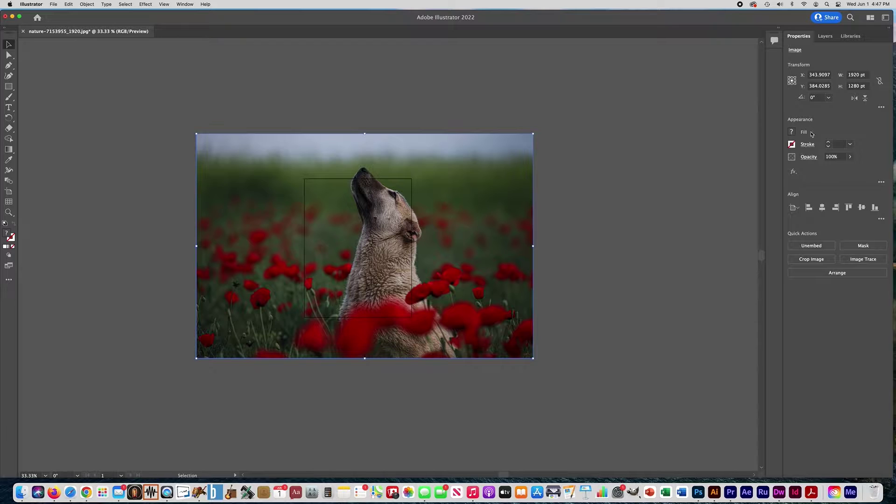
click(825, 36)
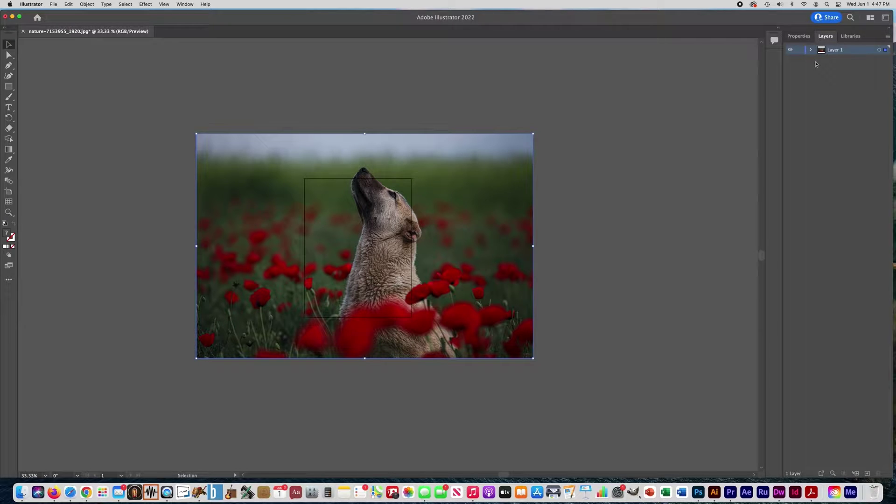
click(797, 37)
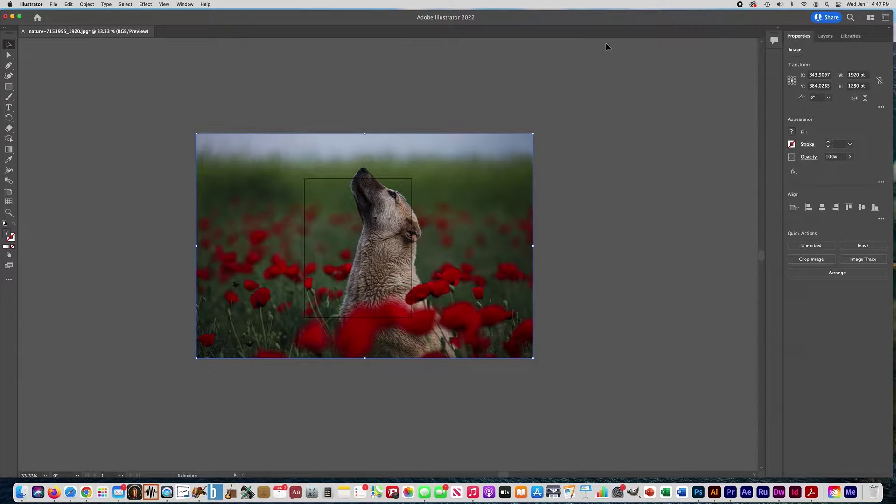
Step: Copy the dog photo and start a new document from the Print Letter preset
click(82, 138)
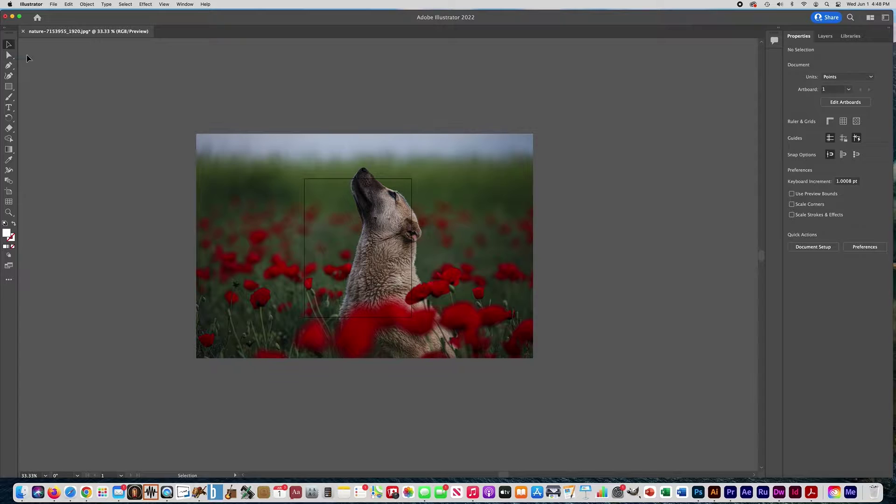
click(256, 200)
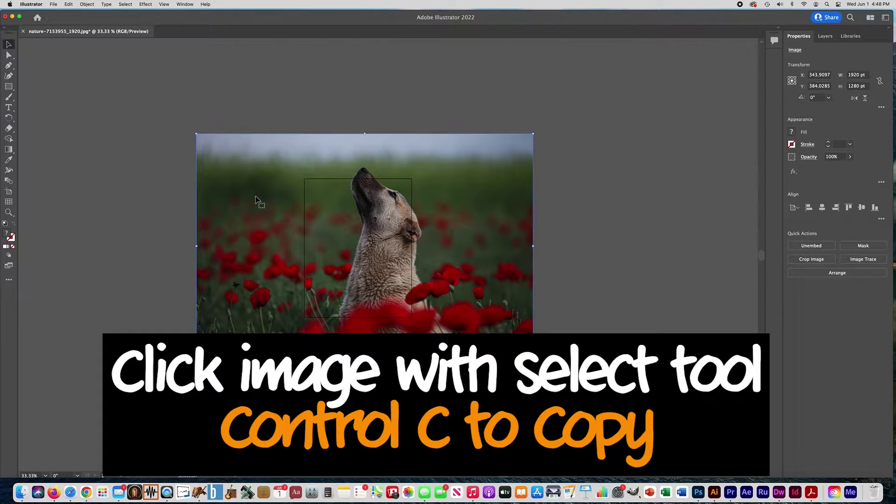
click(54, 4)
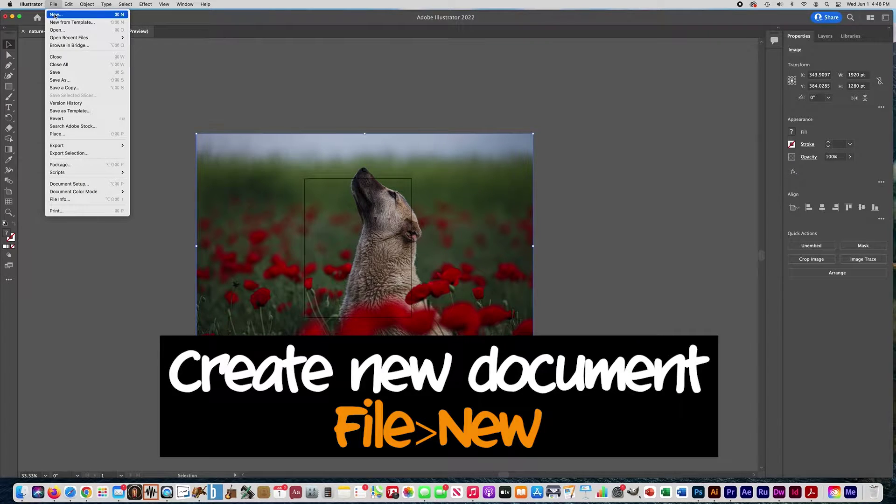
click(55, 16)
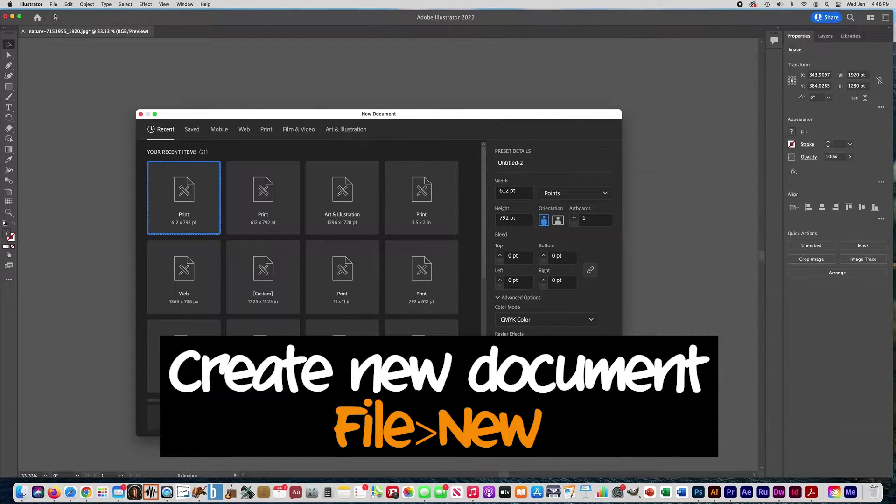
click(265, 133)
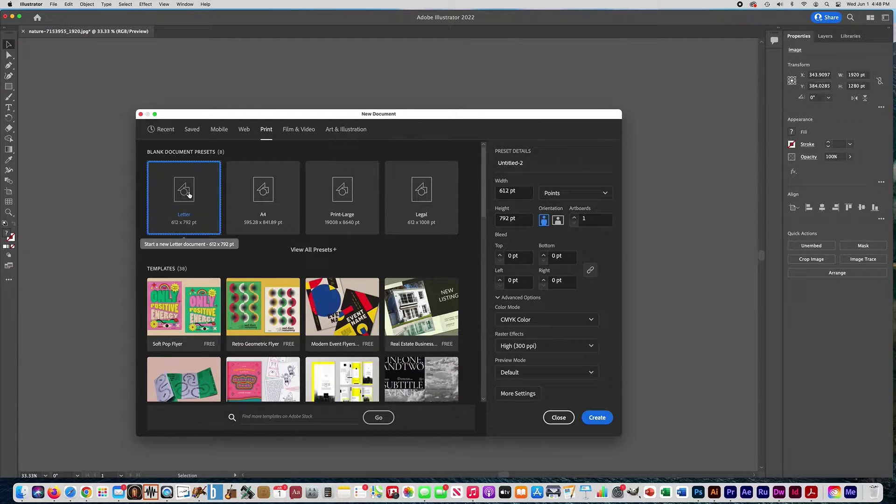
Step: Create the new document as Motivational Poster in portrait orientation, with raster effects set to Medium (150 ppi)
triple_click(514, 165)
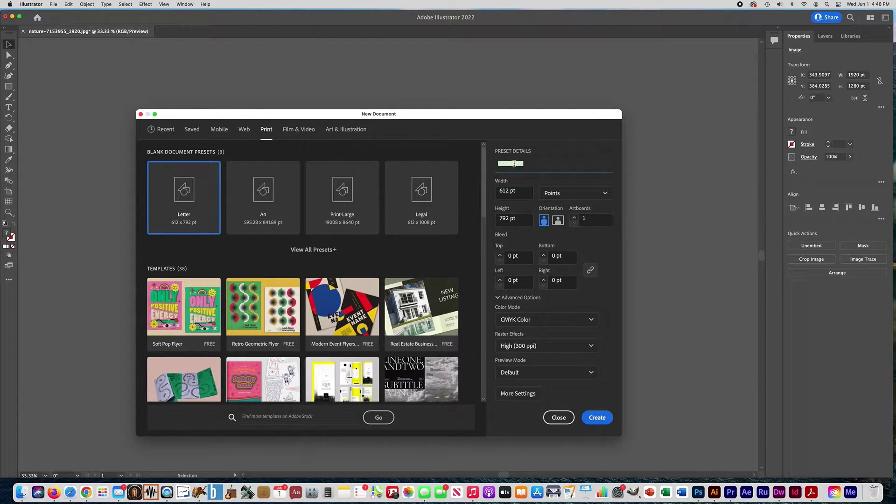
text(Motivational Poster)
click(558, 221)
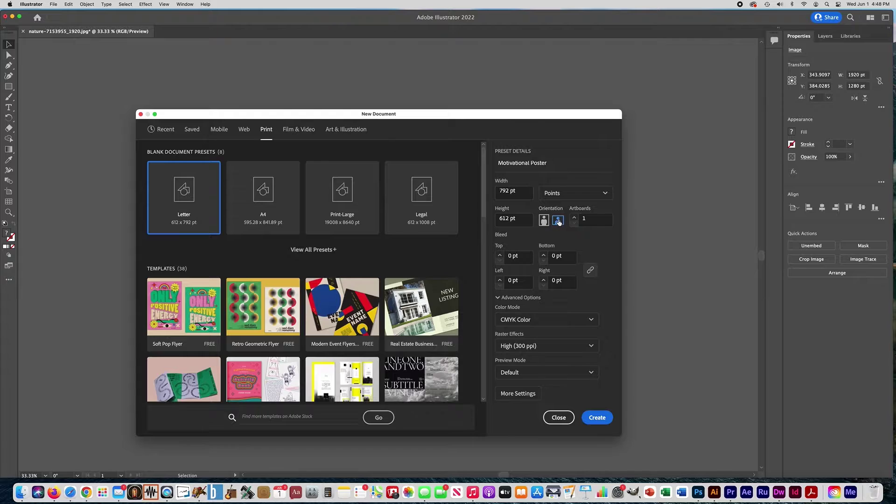
click(544, 220)
click(505, 346)
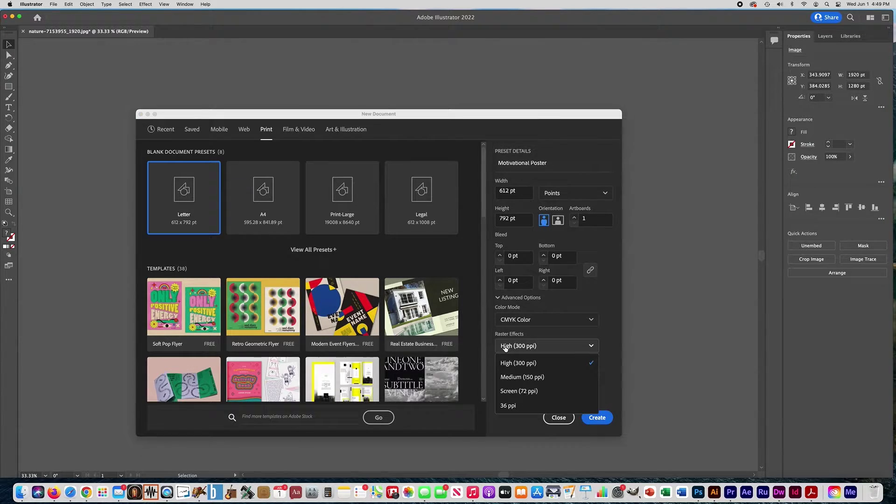
click(521, 378)
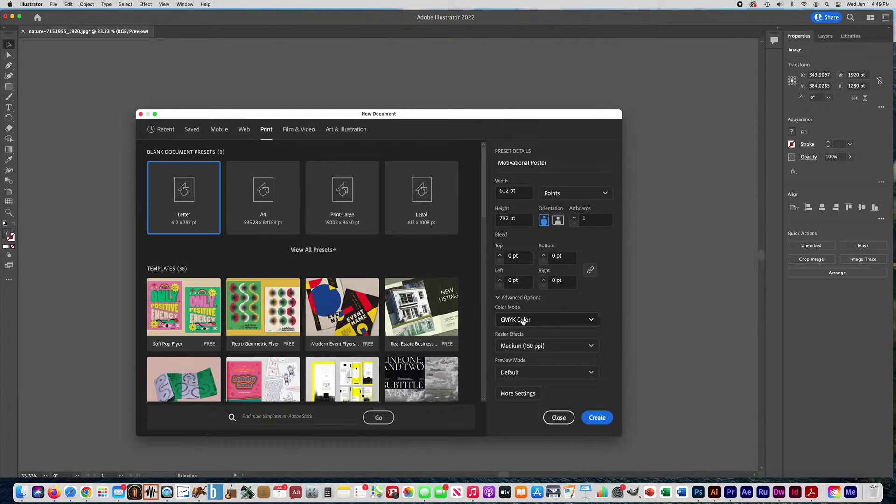
click(602, 420)
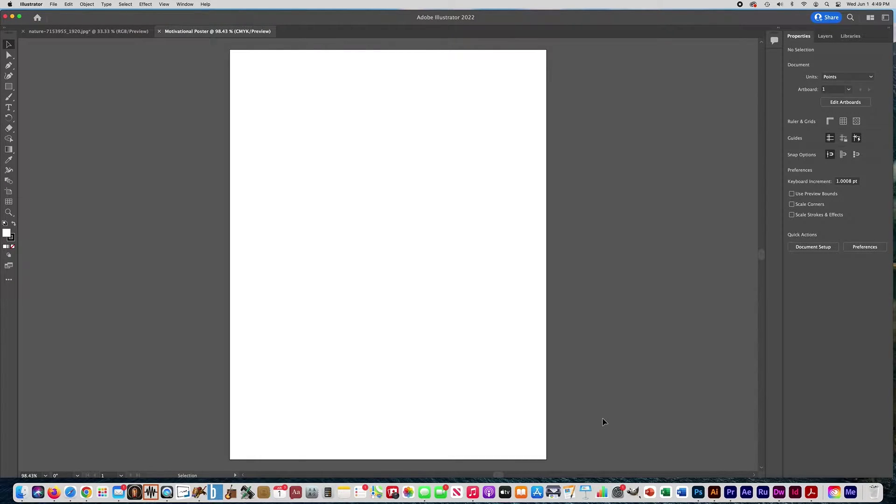
Step: Paste the copied dog photo into the Motivational Poster document
key(super+v)
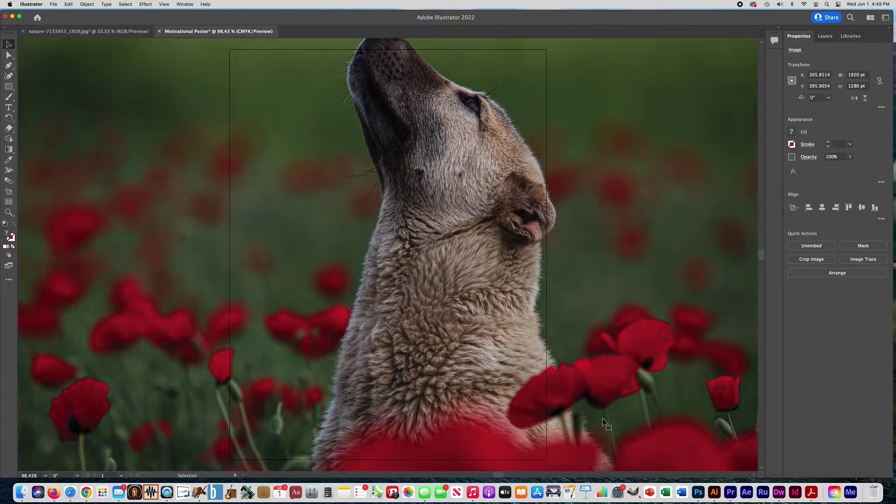
key(super+minus)
key(super+minus)
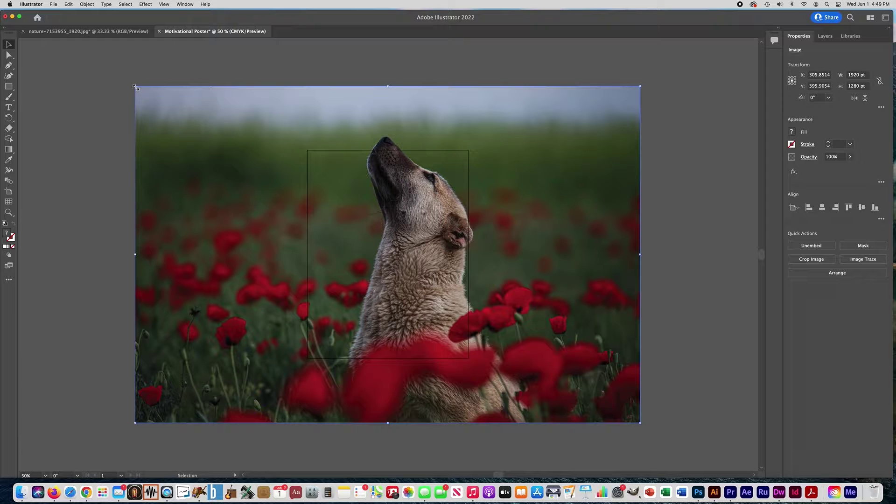
drag(136, 87, 526, 200)
drag(215, 258, 135, 87)
scroll(135, 86, right, 1)
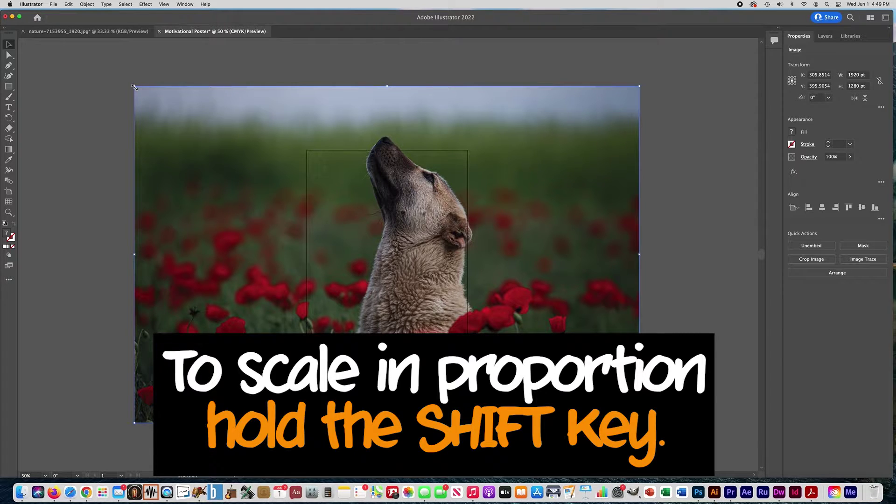
Step: Scale the photo proportionally to about 1179 × 786 pt and position it across the artboard with the dog inside the page
drag(134, 87, 208, 238)
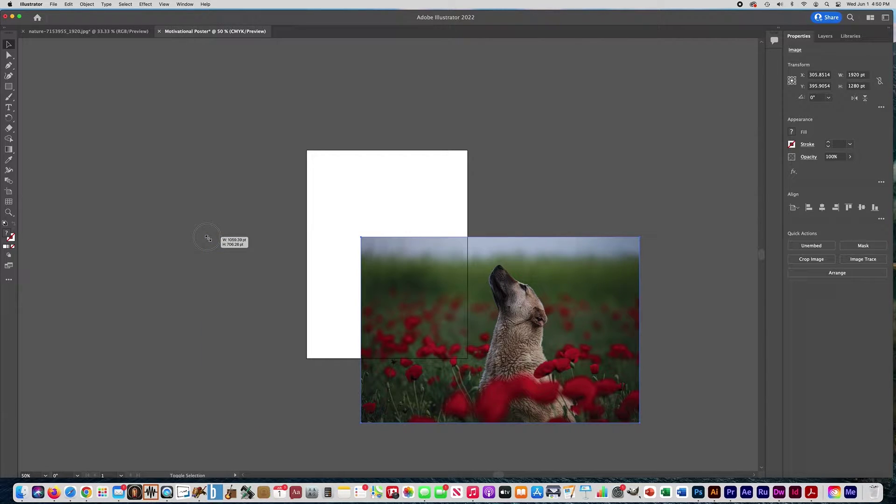
drag(208, 239, 169, 218)
scroll(327, 243, up, 1)
drag(422, 285, 341, 222)
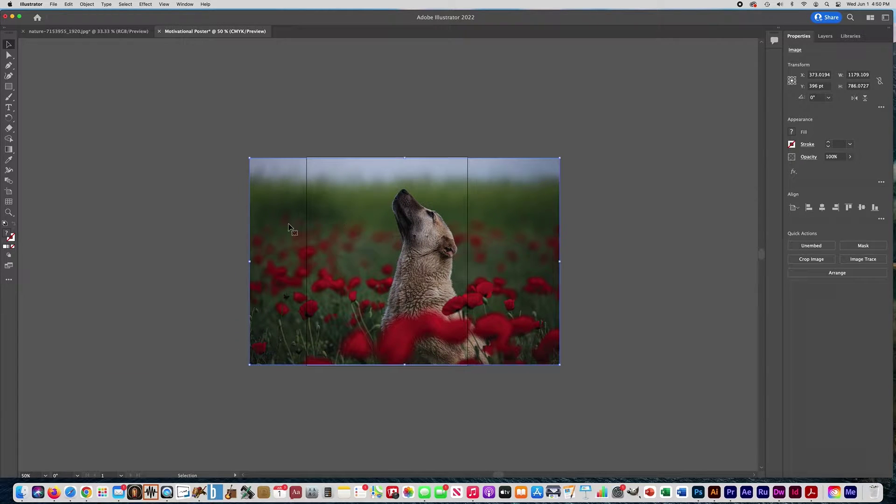
click(136, 202)
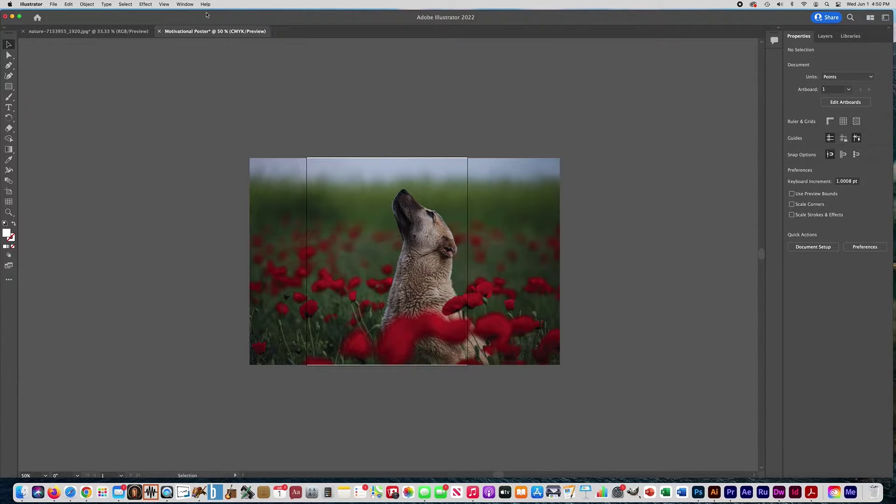
Step: Draw a white rectangle of about 592 × 773 pt over the photo, leaving a thin margin inside the artboard edges
click(8, 86)
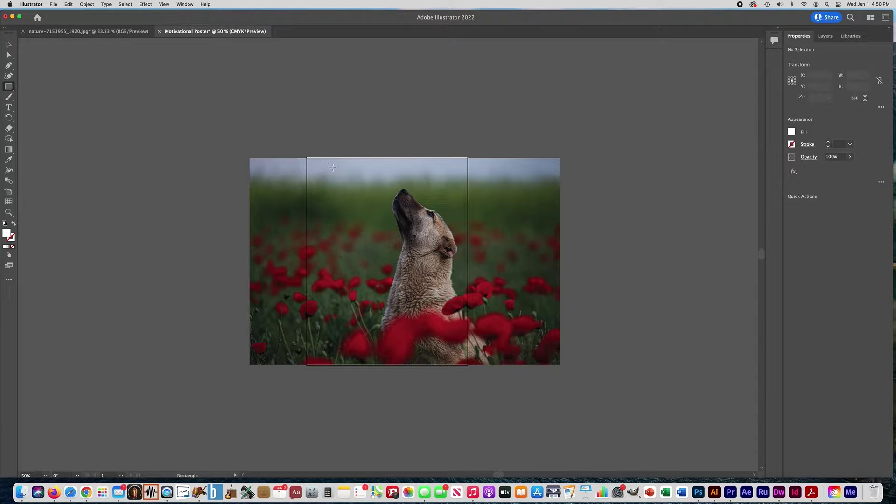
drag(309, 160, 465, 363)
key(v)
click(155, 161)
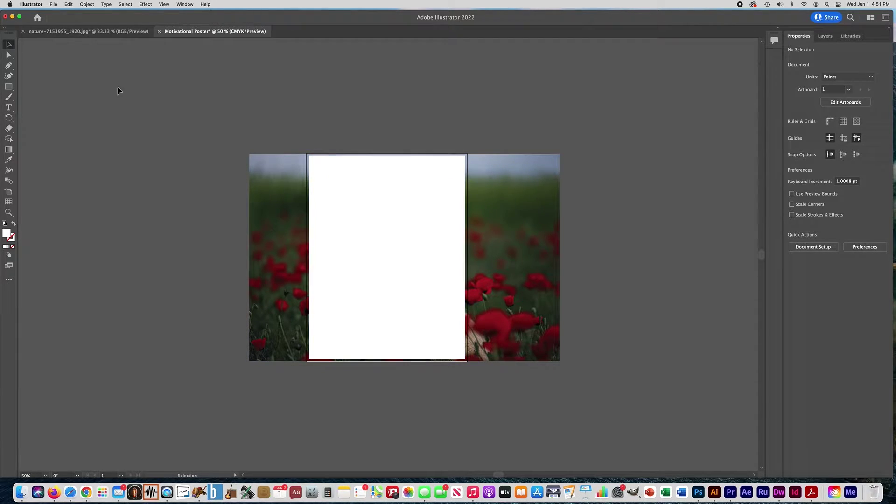
Step: Make a clipping mask from the white rectangle and the dog photo
click(275, 183)
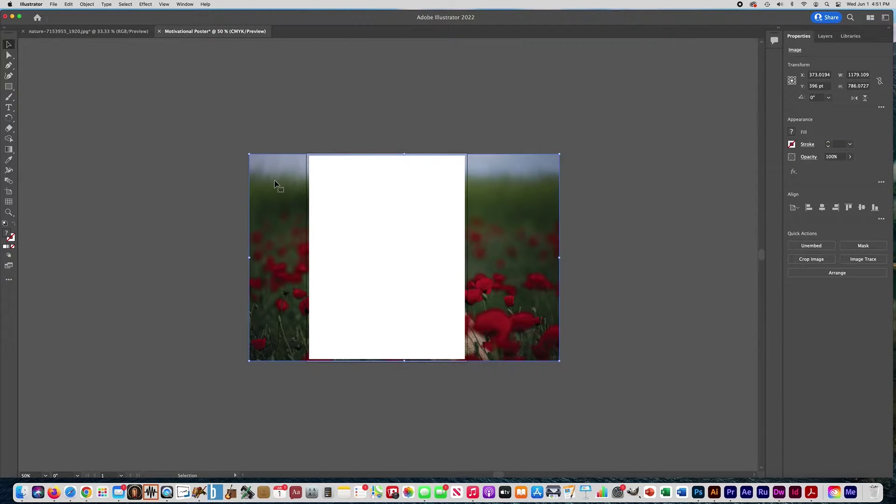
shift+click(363, 185)
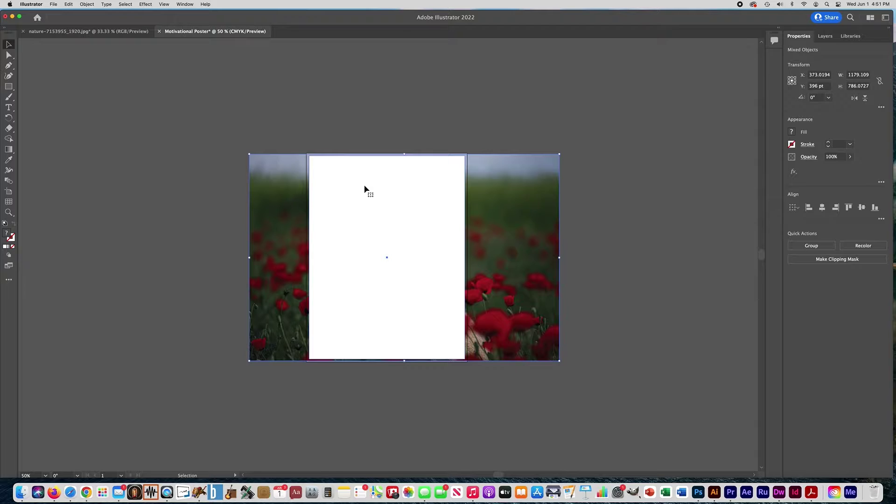
click(237, 106)
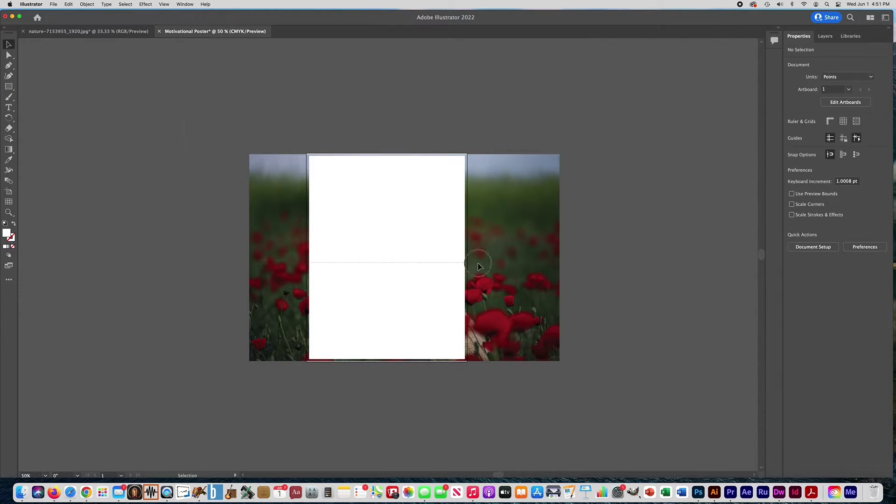
key(super+a)
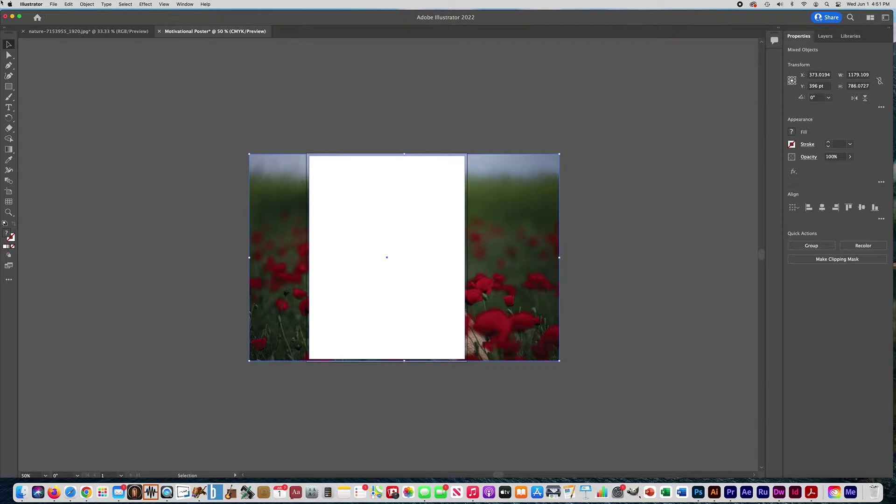
click(86, 4)
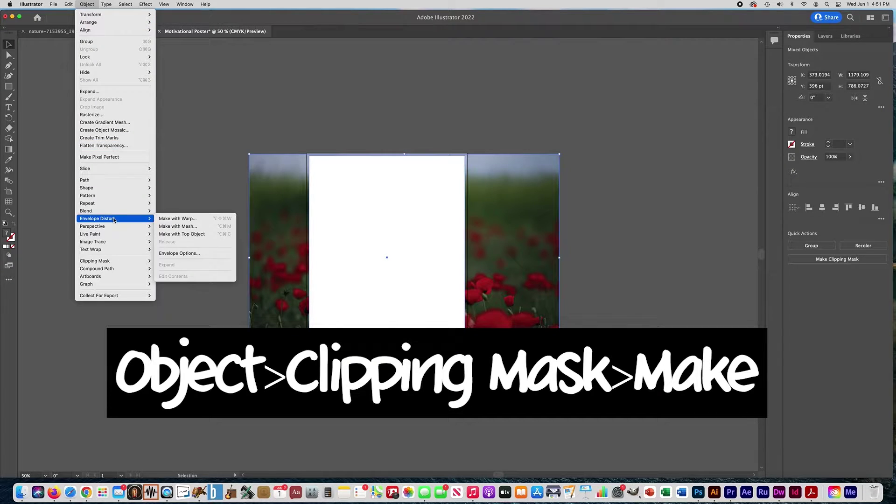
mouse_move(140, 261)
click(179, 265)
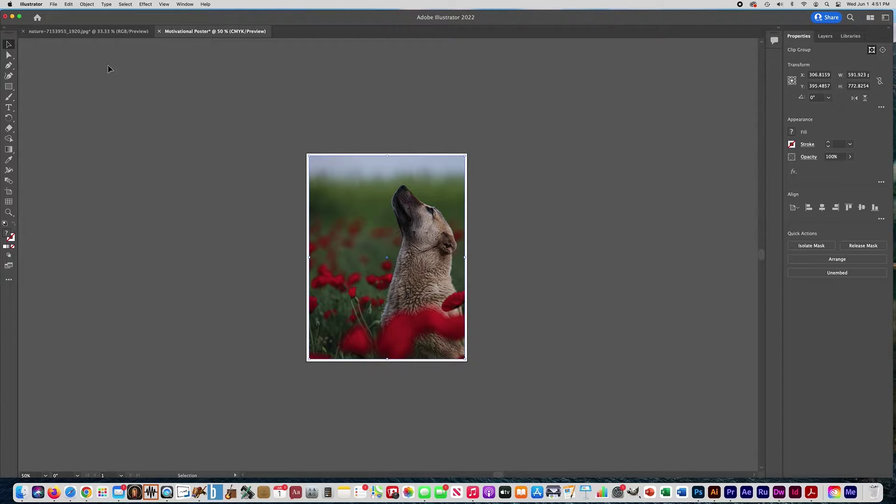
Step: Move only the dog photo inside its clipping mask by about 10.6 pt horizontally and -7.1 pt vertically using Direct Selection
click(8, 55)
click(99, 108)
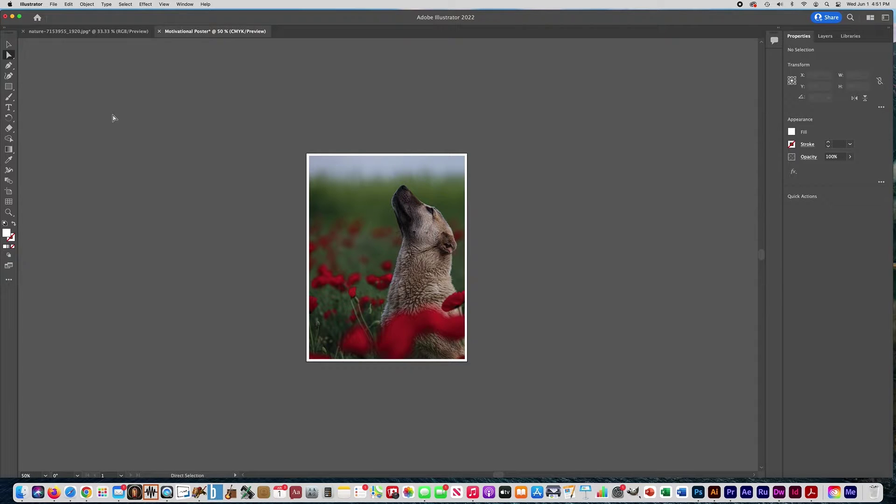
click(382, 218)
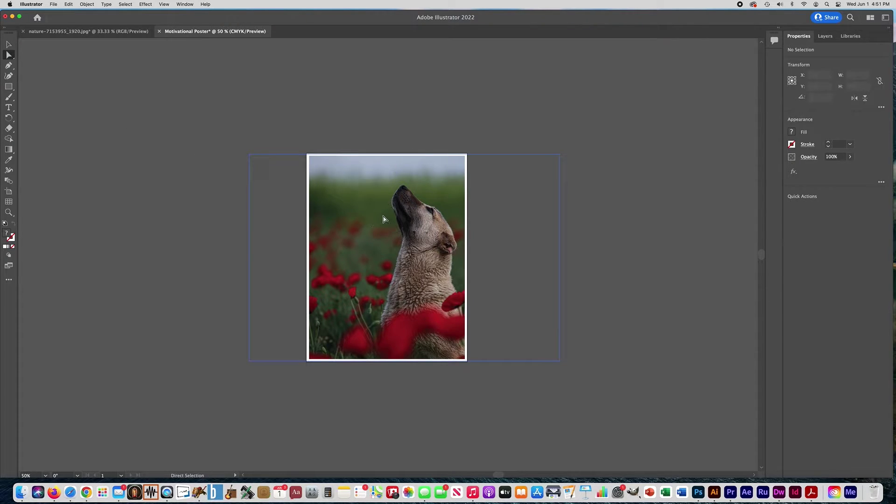
mouse_move(384, 219)
mouse_down()
mouse_move(361, 219)
mouse_move(405, 200)
mouse_move(365, 223)
mouse_move(395, 213)
mouse_move(386, 217)
mouse_up()
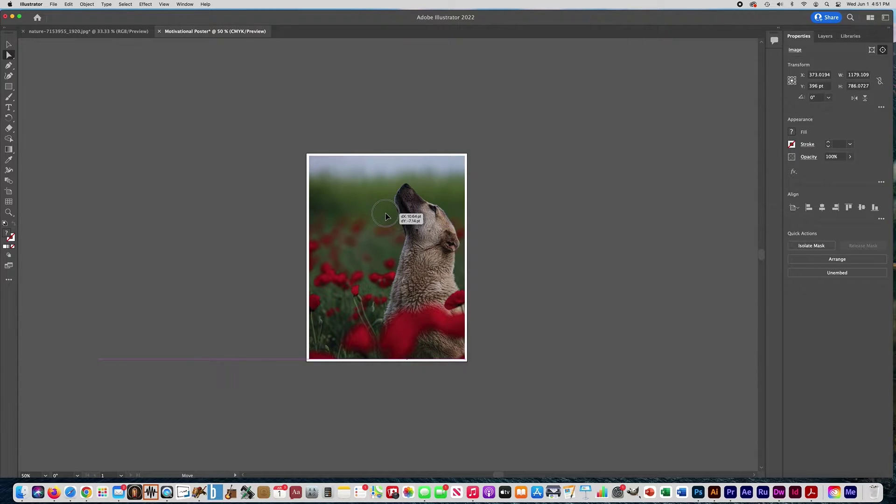
drag(386, 216, 386, 217)
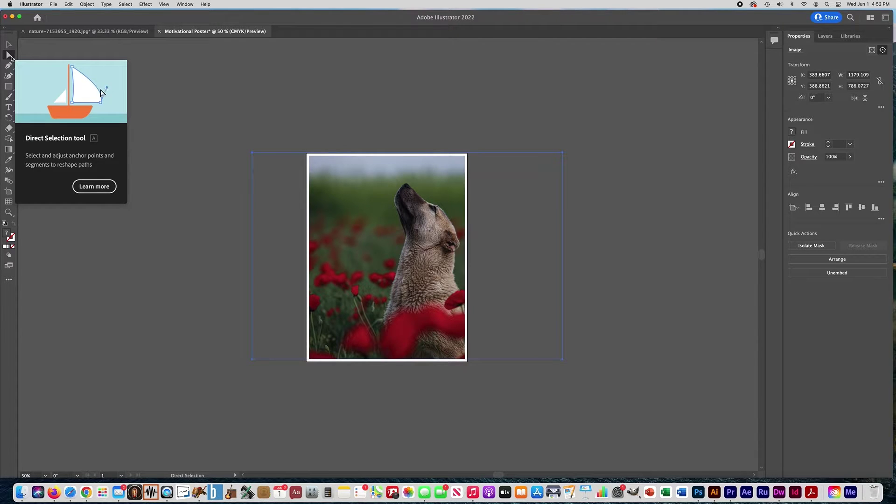
Step: Try moving the whole clip group with the Selection tool, and undo the move
click(9, 44)
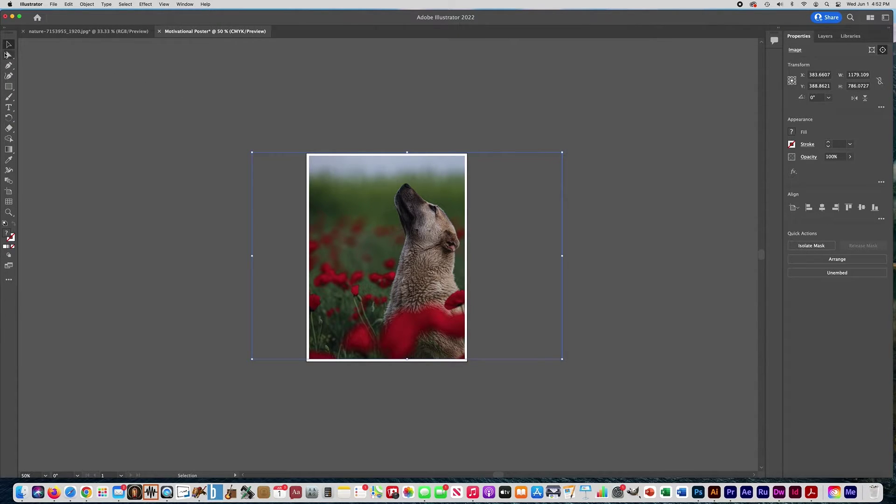
click(122, 85)
drag(393, 221, 419, 194)
key(super+z)
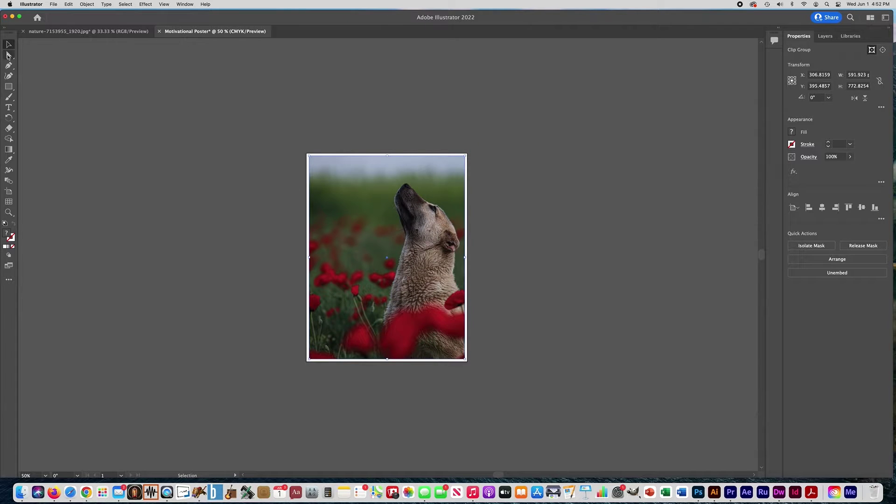
Step: Nudge the dog photo slightly within the clipping mask, leaving the mask in place, and deselect it
click(9, 55)
click(192, 162)
mouse_move(421, 229)
mouse_down()
mouse_move(433, 231)
mouse_move(408, 233)
mouse_move(417, 228)
mouse_up()
click(200, 145)
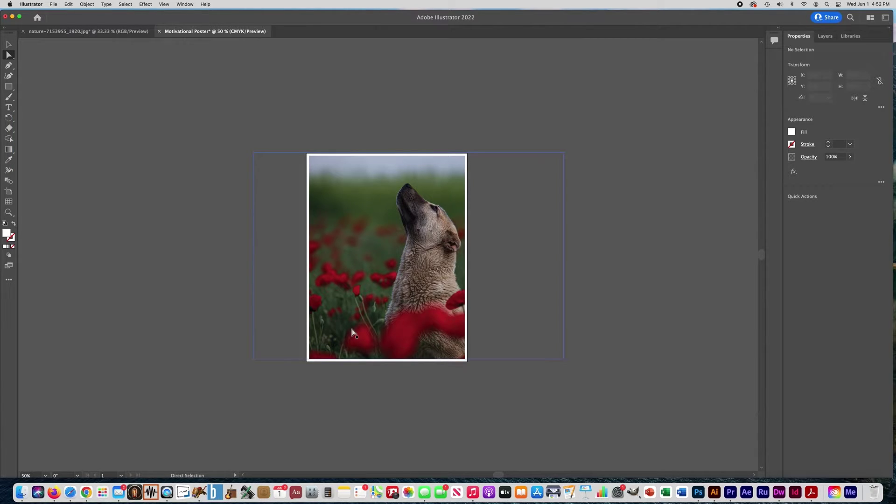
Step: Expand Layer 1 and its clip group in the layer list and widen the panel to show the nested objects
click(831, 39)
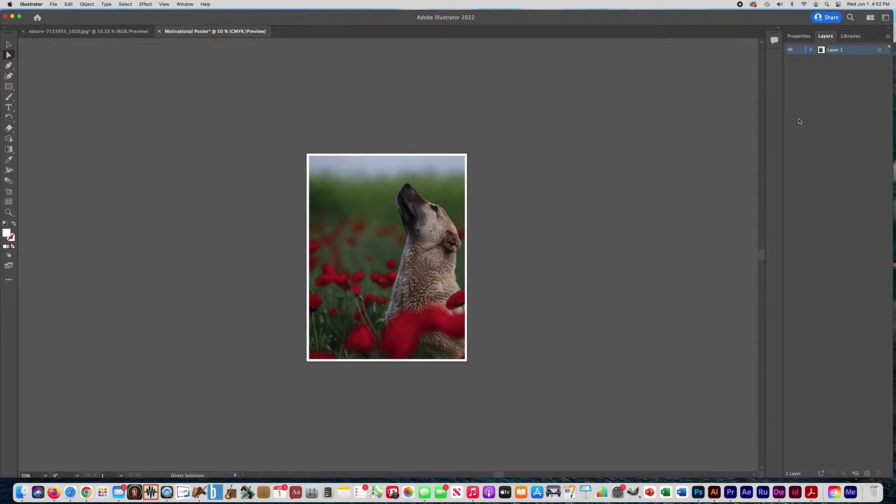
click(812, 51)
click(820, 60)
drag(782, 156, 728, 154)
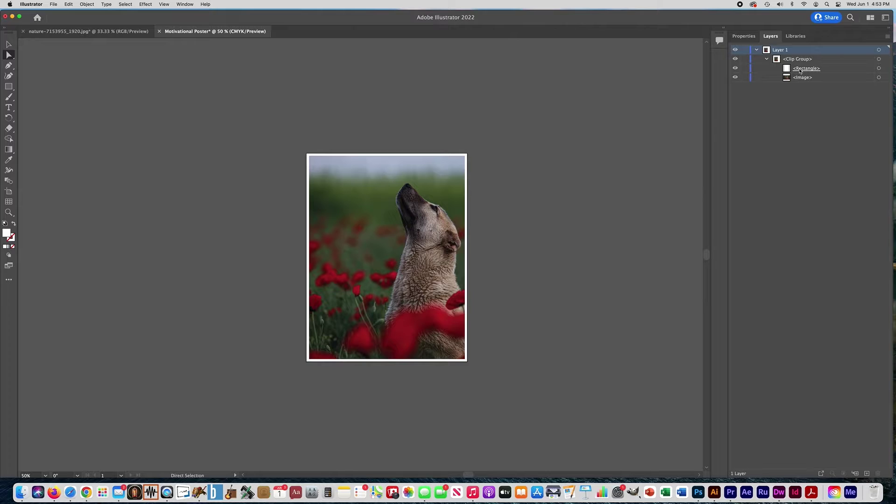
Step: Examine the clipping mask's parts by hiding and reshowing the rectangle, the image and the clip group, and collapse Layer 1
click(799, 69)
click(735, 68)
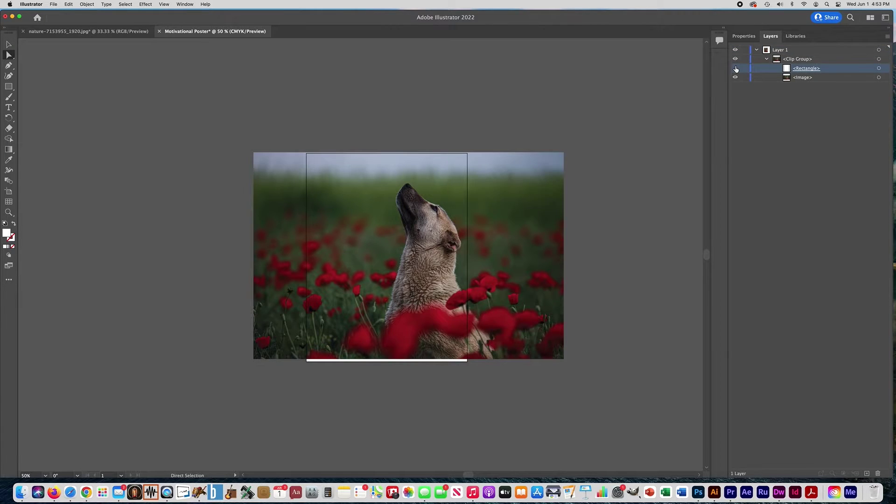
click(735, 68)
click(735, 68)
click(736, 69)
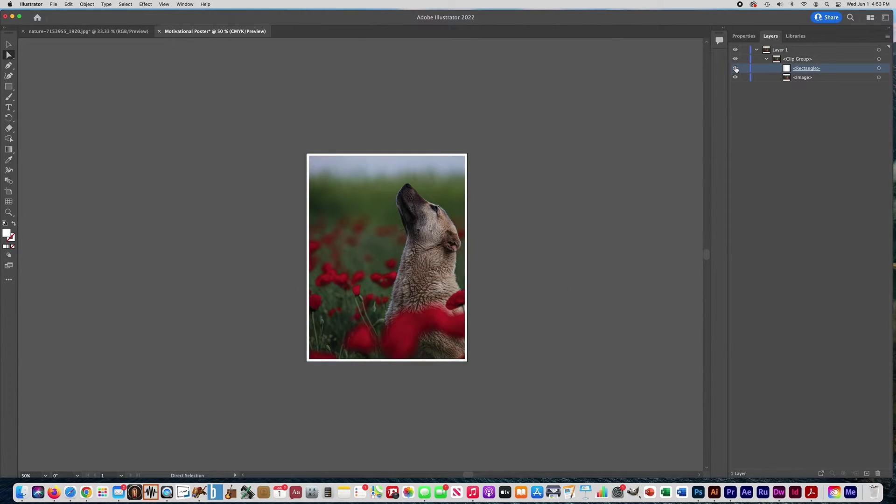
click(736, 77)
click(736, 77)
click(736, 59)
click(736, 59)
click(757, 50)
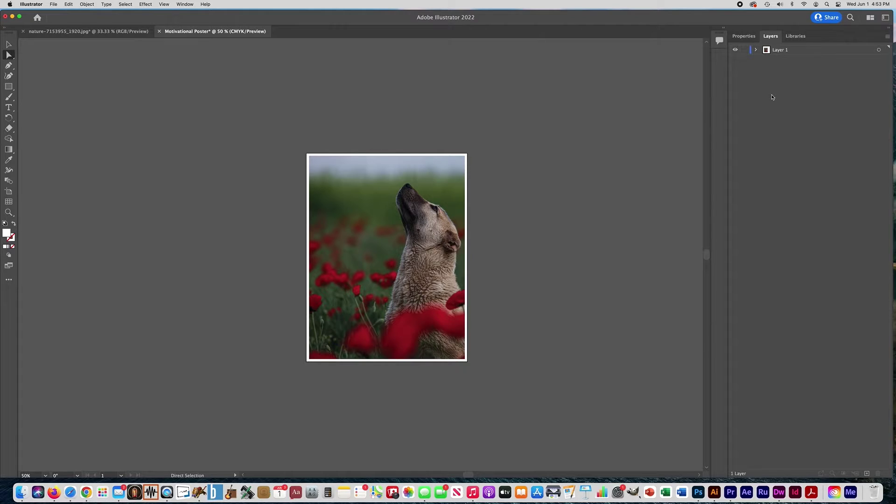
Step: Create a new layer named Text above Layer 1, and keep Layer 1 locked
click(866, 474)
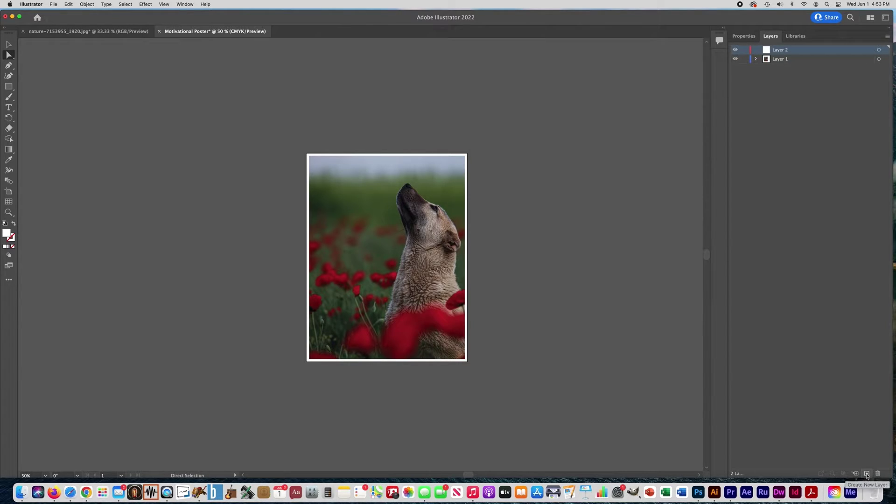
double_click(781, 50)
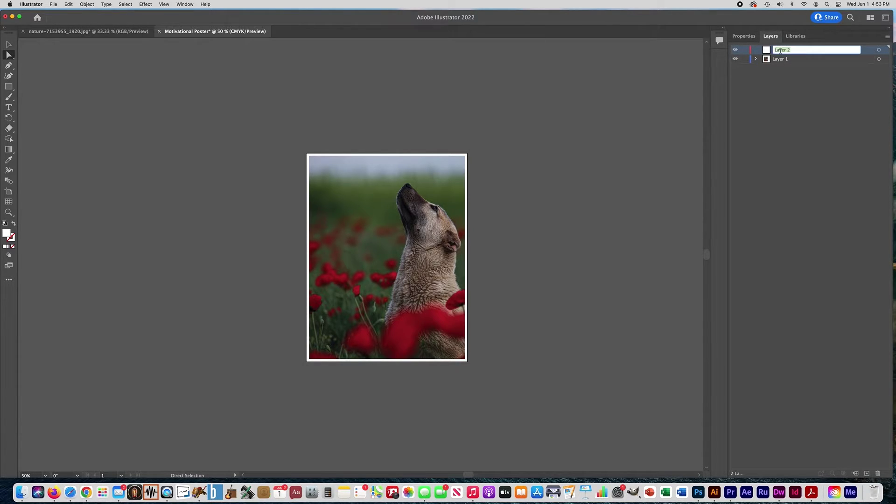
text(Text)
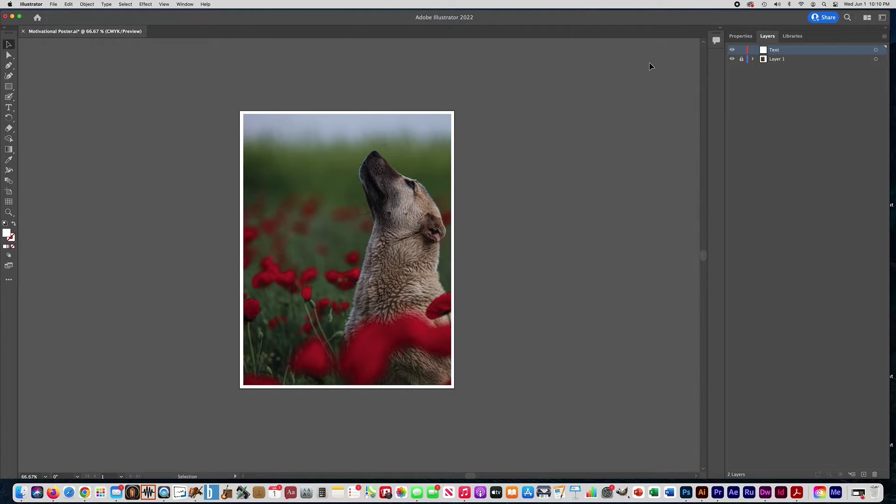
click(742, 59)
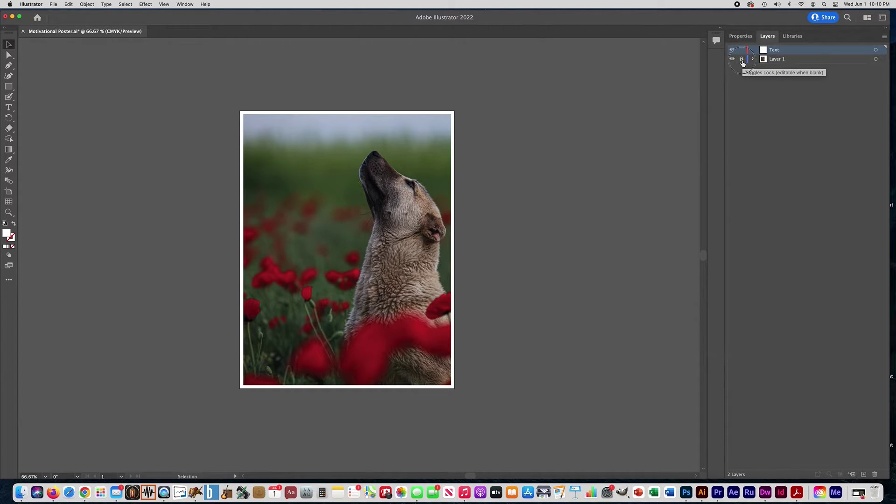
click(741, 59)
click(741, 59)
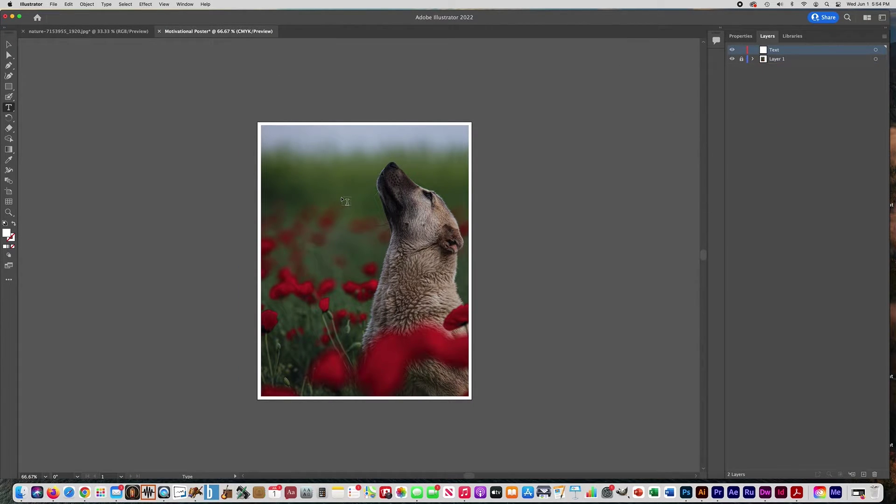
Step: Add a line of placeholder text near the top of the photo and set its fill to white
click(290, 163)
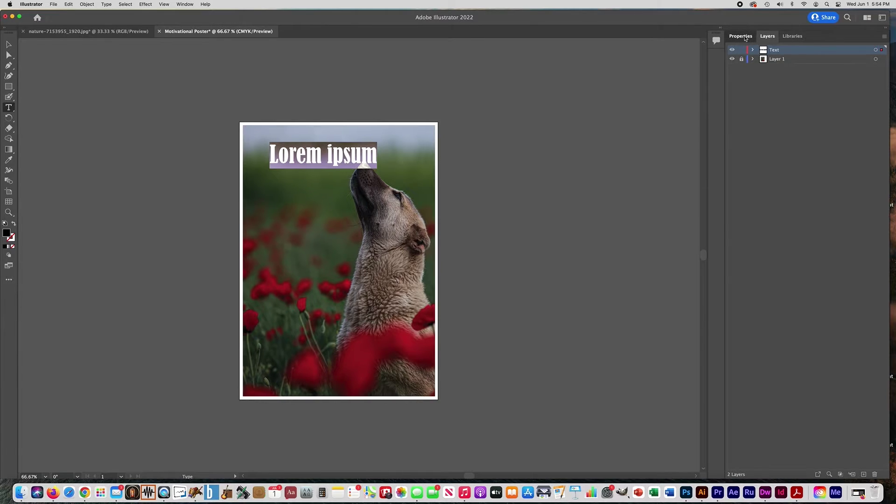
click(745, 39)
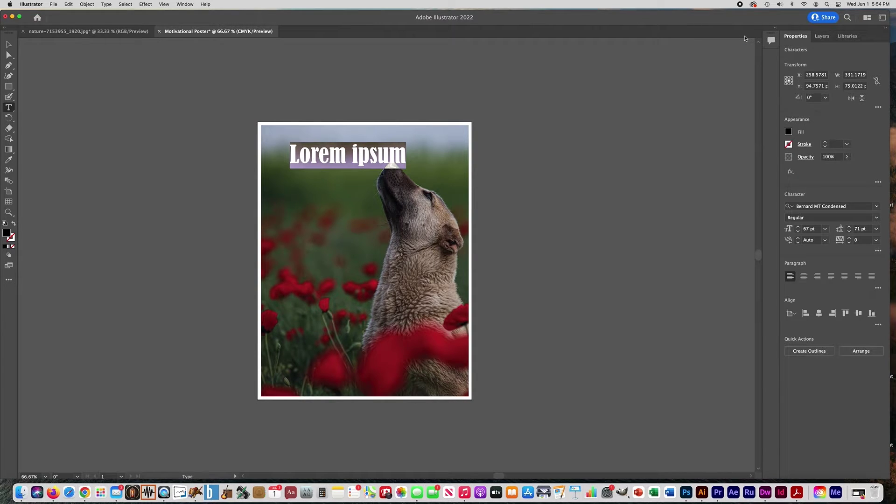
click(788, 132)
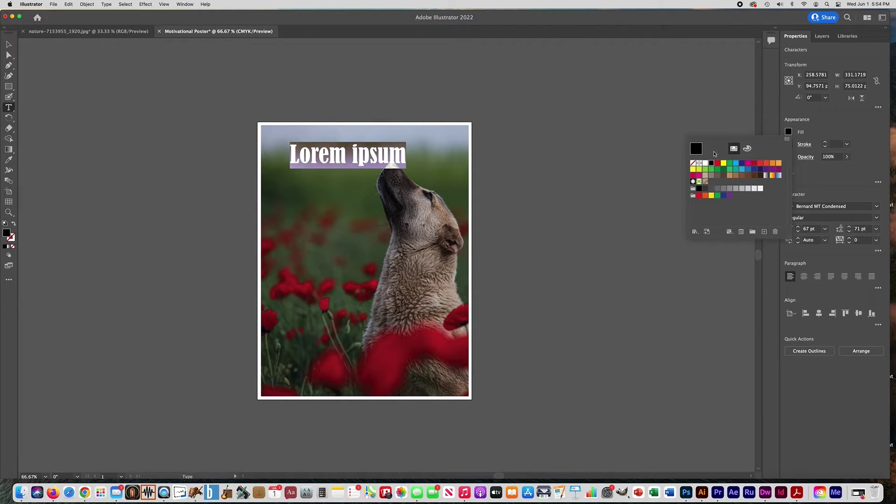
click(706, 163)
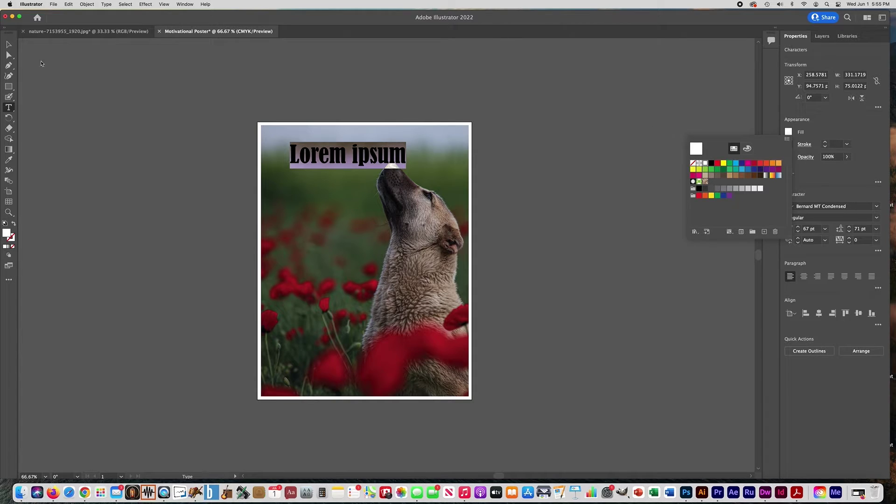
click(8, 45)
click(106, 88)
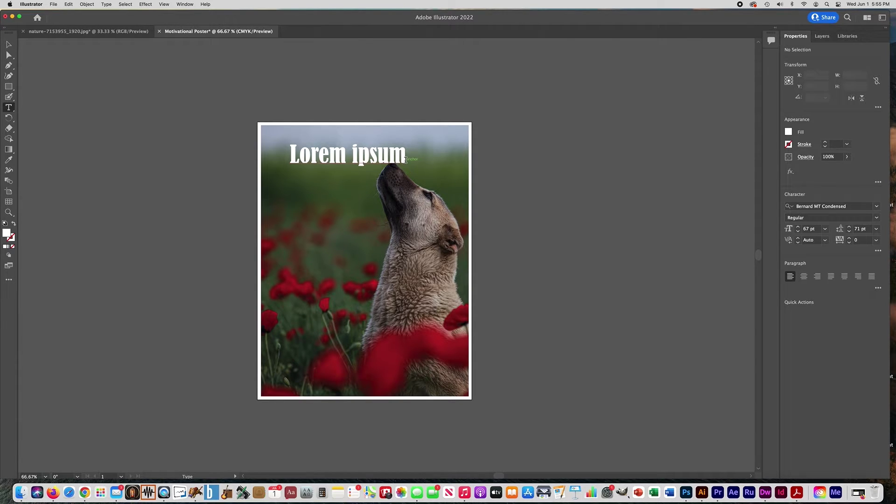
Step: Replace the placeholder text with "Keep Your Head Up!", placing each word on its own line
drag(405, 159, 290, 153)
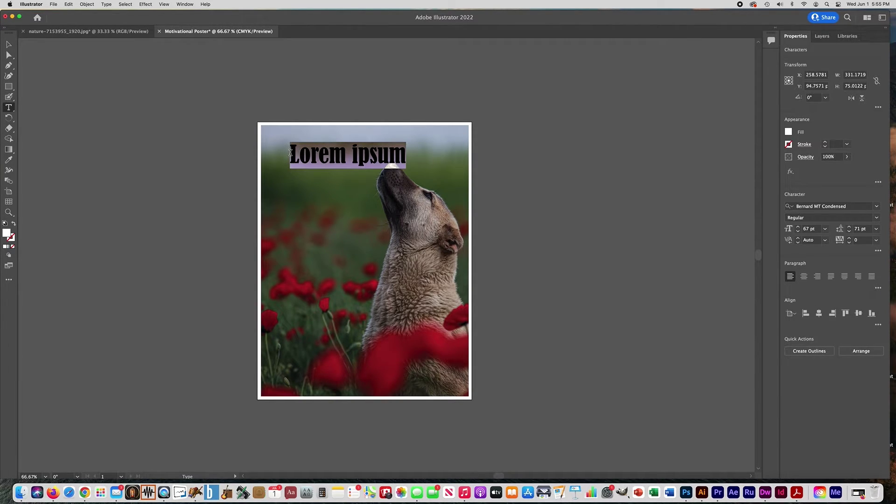
text(Keep )
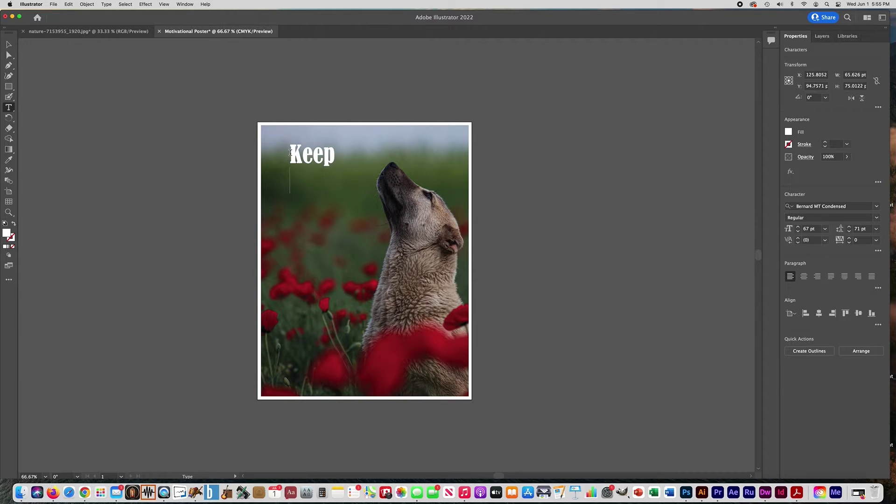
text(Your)
key(Return)
text(Head)
key(Return)
text(Up!)
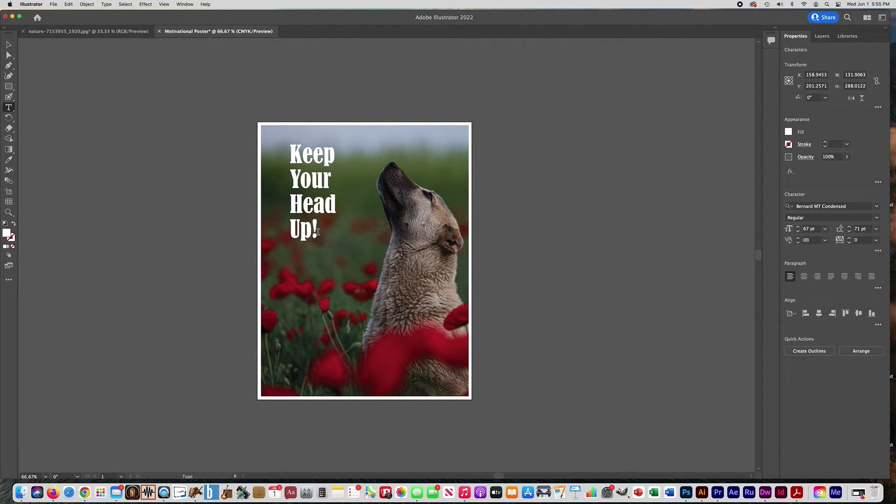
Step: Set all of the poster text to a 79 pt font size with 69 pt leading
key(super+a)
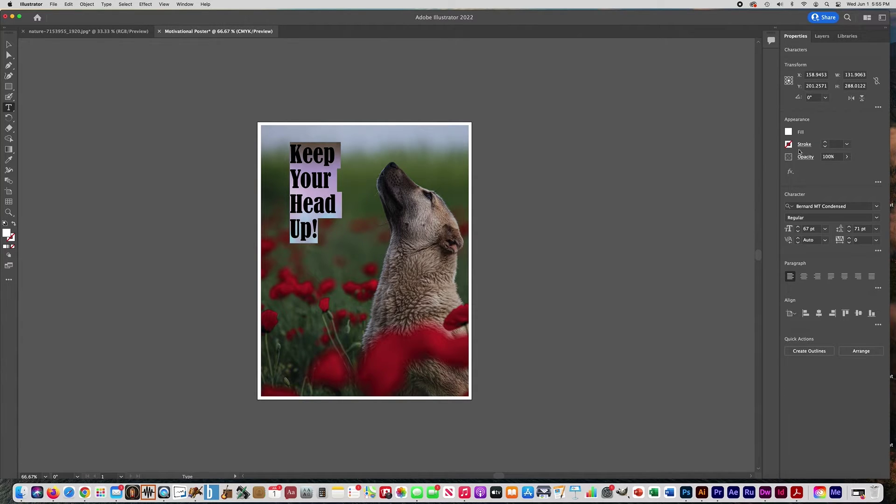
click(798, 226)
click(798, 227)
click(798, 226)
click(798, 227)
click(798, 227)
click(798, 227)
click(798, 227)
click(798, 227)
click(798, 226)
click(798, 226)
click(798, 226)
click(798, 227)
click(849, 232)
click(850, 232)
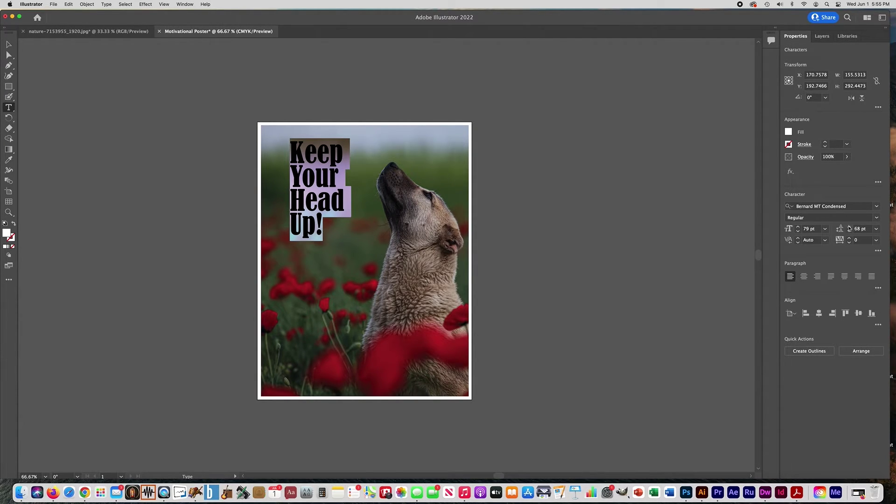
click(877, 229)
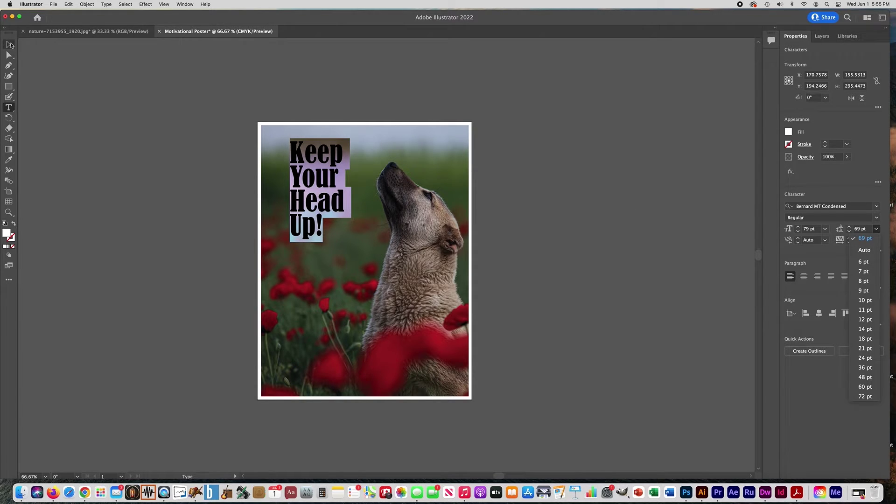
click(10, 45)
click(8, 45)
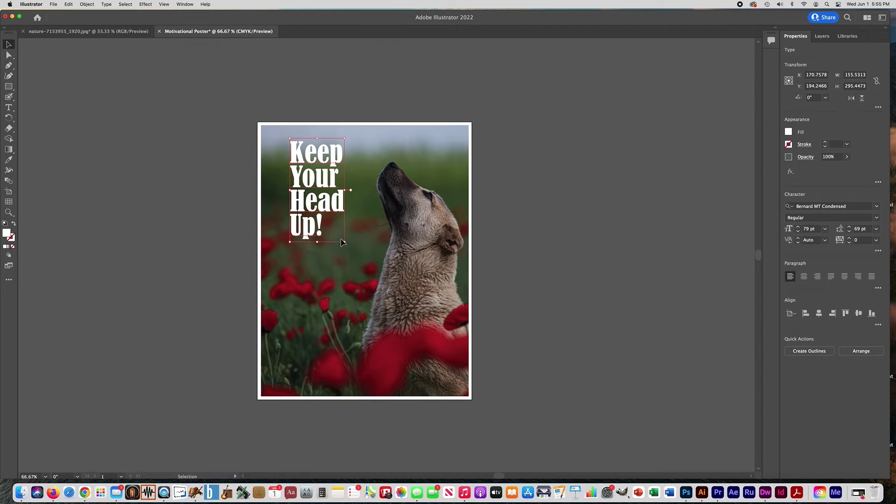
Step: Scale the text proportionally to about 250 × 438 pt and position it beside the dog, in the open area of the photo
drag(345, 242, 378, 292)
drag(354, 248, 344, 285)
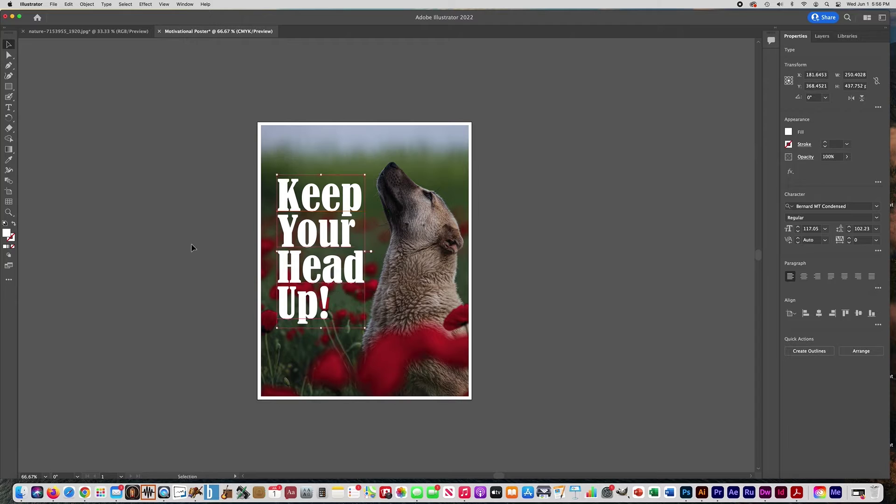
click(192, 247)
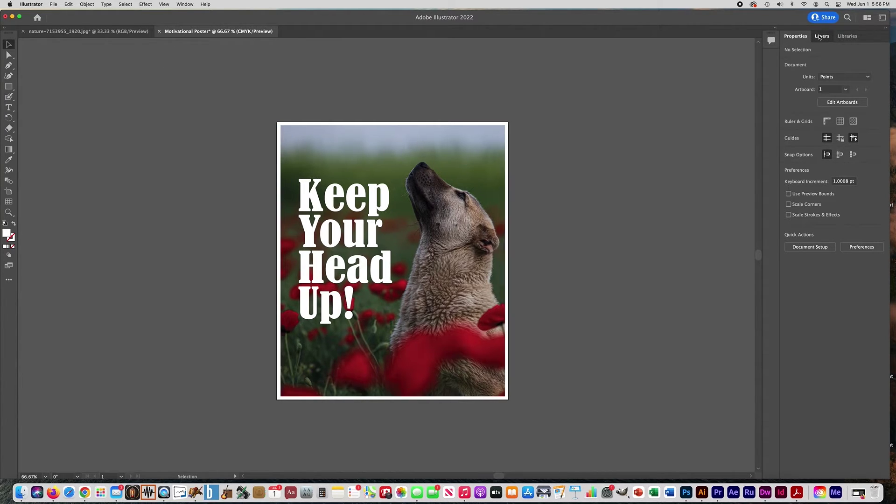
Step: Lock the Text layer and create a new layer named Brush above it
click(821, 36)
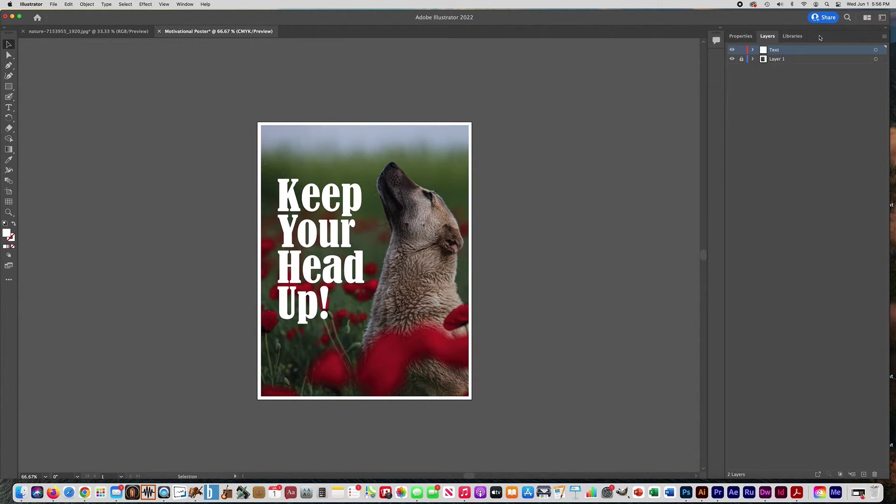
click(741, 51)
click(864, 475)
double_click(778, 51)
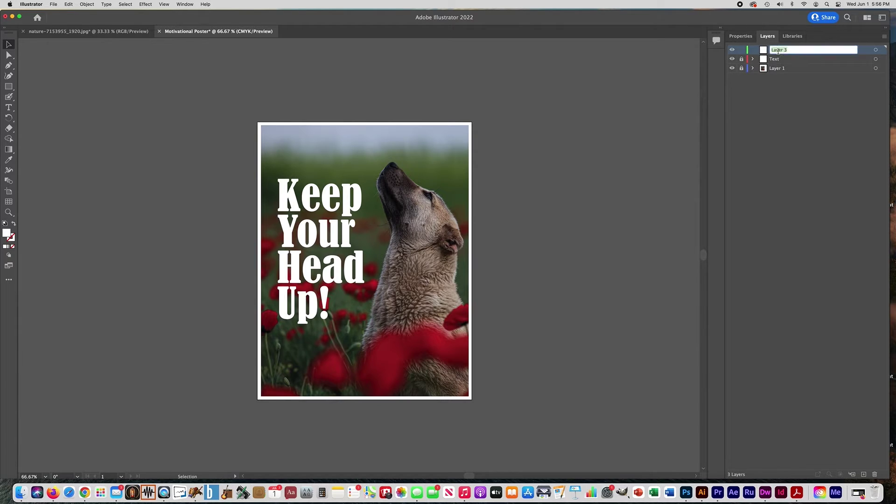
text(Brush)
key(Return)
Step: Draw a white five-pointed star outline about 89 × 79 pt above the text with the Blob Brush and the 5 pt. Oval brush
click(741, 36)
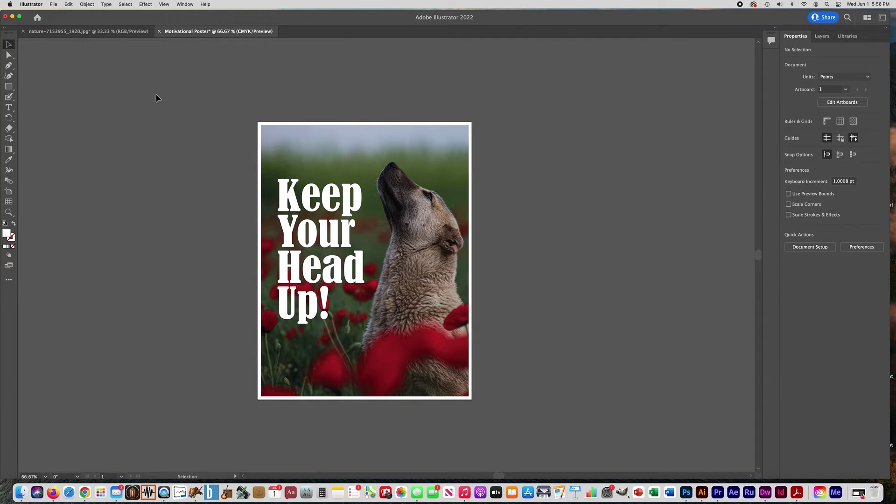
click(9, 98)
mouse_move(12, 100)
mouse_down()
mouse_move(61, 98)
mouse_move(48, 96)
mouse_move(12, 101)
mouse_move(65, 111)
mouse_move(41, 110)
mouse_move(56, 109)
mouse_up()
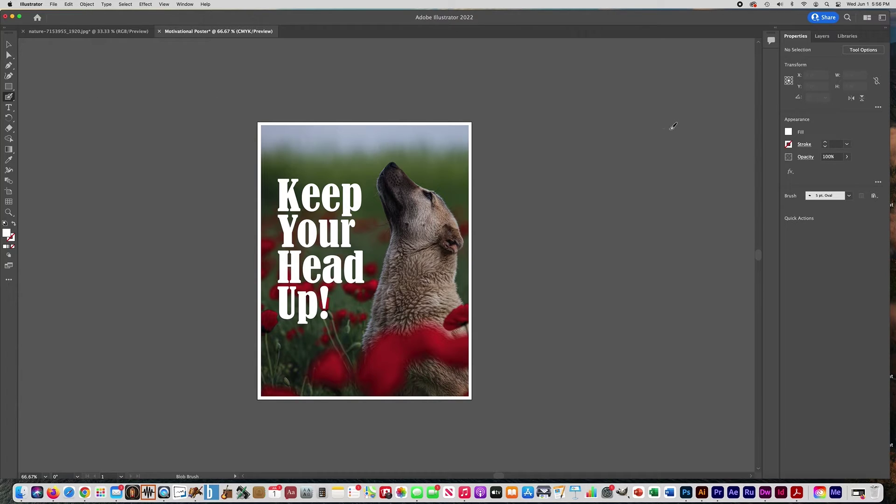
click(850, 196)
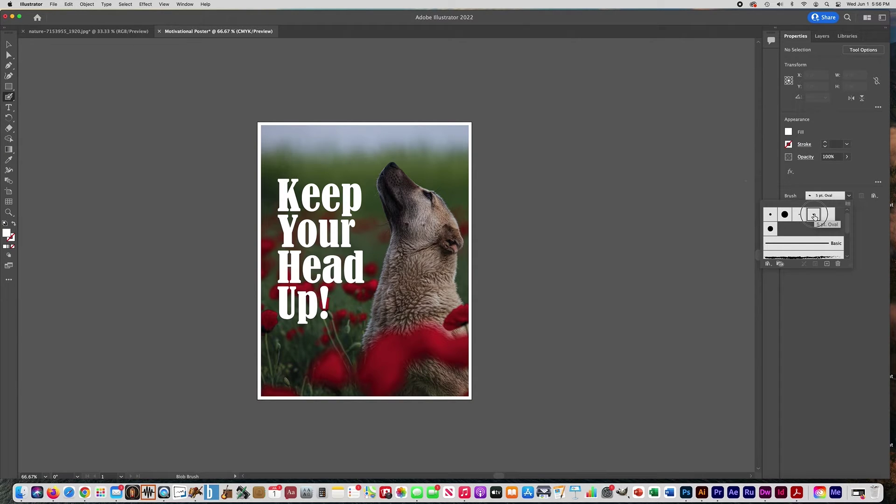
click(814, 216)
key(super+1)
mouse_move(403, 228)
mouse_down()
mouse_move(361, 195)
mouse_move(328, 131)
mouse_move(309, 121)
mouse_move(305, 137)
mouse_move(288, 140)
mouse_move(302, 145)
mouse_move(301, 162)
mouse_move(310, 147)
mouse_move(322, 164)
mouse_move(320, 143)
mouse_move(333, 139)
mouse_move(309, 125)
mouse_up()
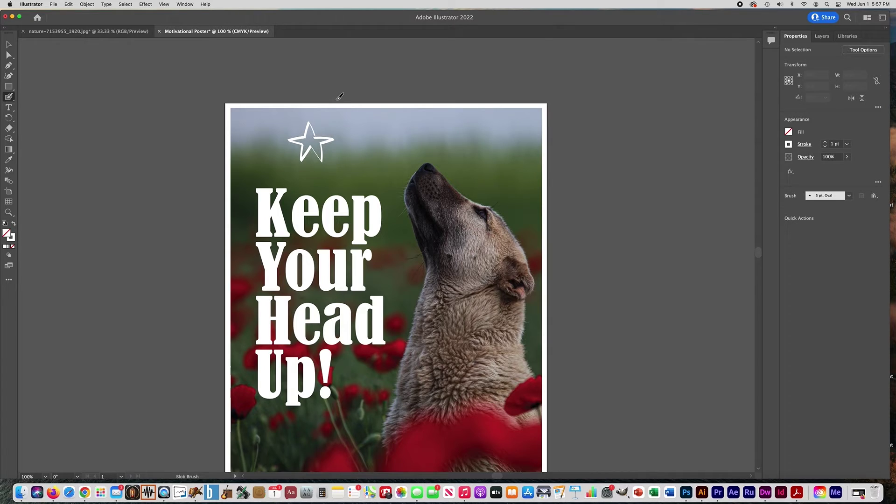
Step: Erase the overlapping stroke end at the star's upper inner corner, adjusting the eraser size to fit
click(9, 128)
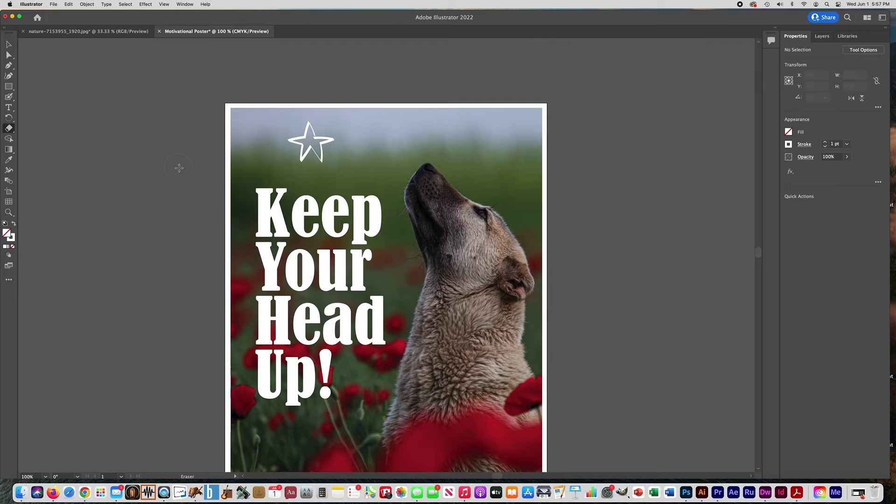
super+click(315, 141)
super+click(388, 254)
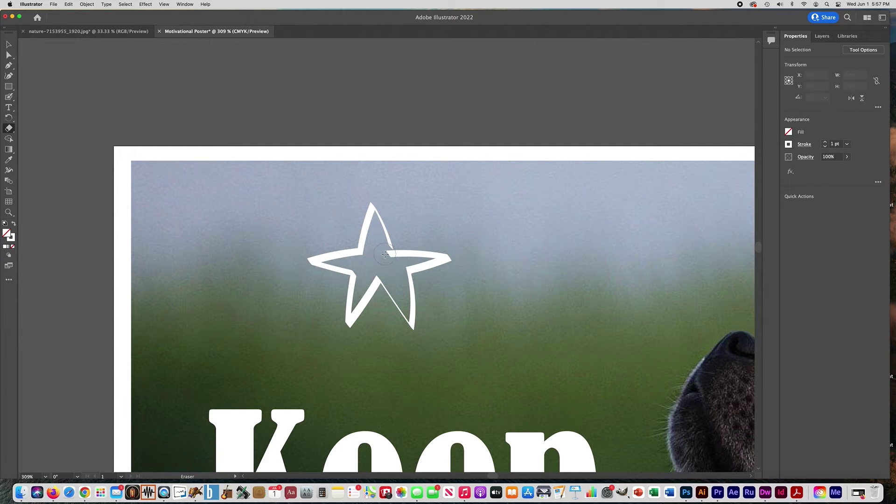
key(bracketleft)
key(bracketleft)
key(bracketright)
key(bracketright)
mouse_move(384, 248)
mouse_down()
mouse_move(391, 256)
mouse_move(385, 250)
mouse_up()
click(8, 44)
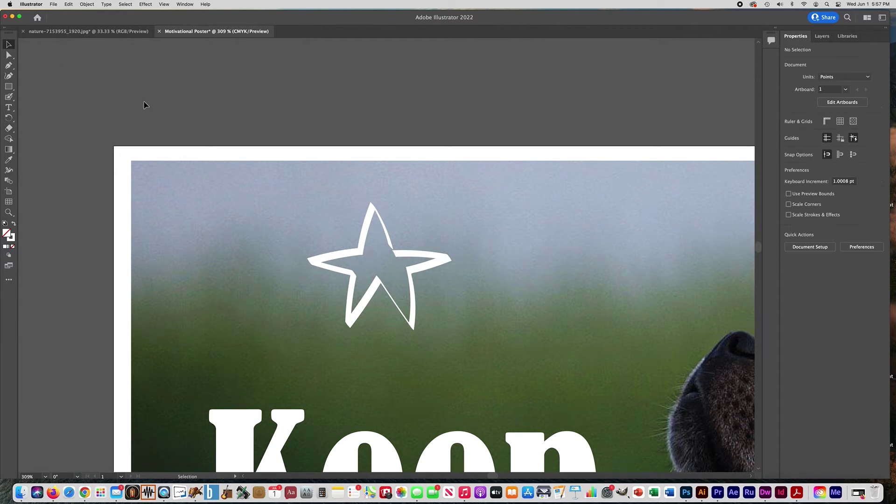
Step: Duplicate the star, shrink the copy to about 43 × 45 pt, rotate it to about 340° and place it between the star and the dog's nose
alt+super+click(276, 134)
alt+super+click(313, 170)
alt+super+click(407, 288)
drag(436, 310, 218, 87)
alt+click(237, 176)
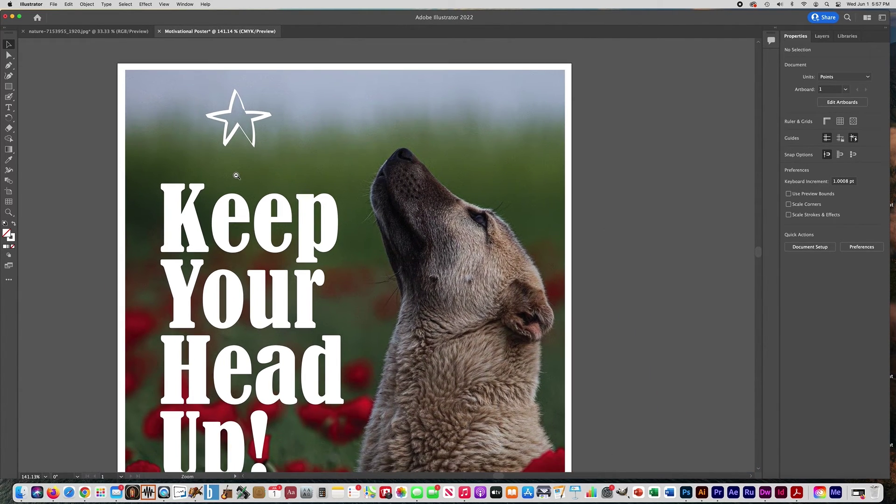
drag(301, 208, 200, 134)
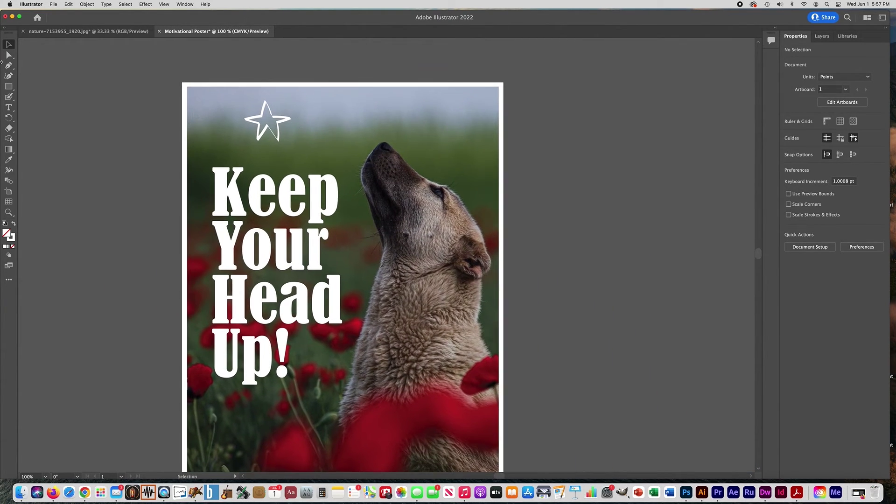
click(262, 135)
key(super+c)
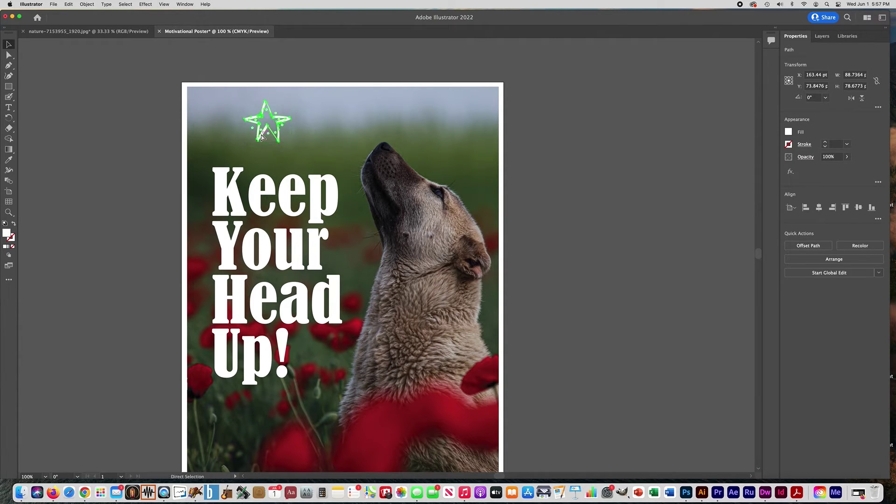
key(super+v)
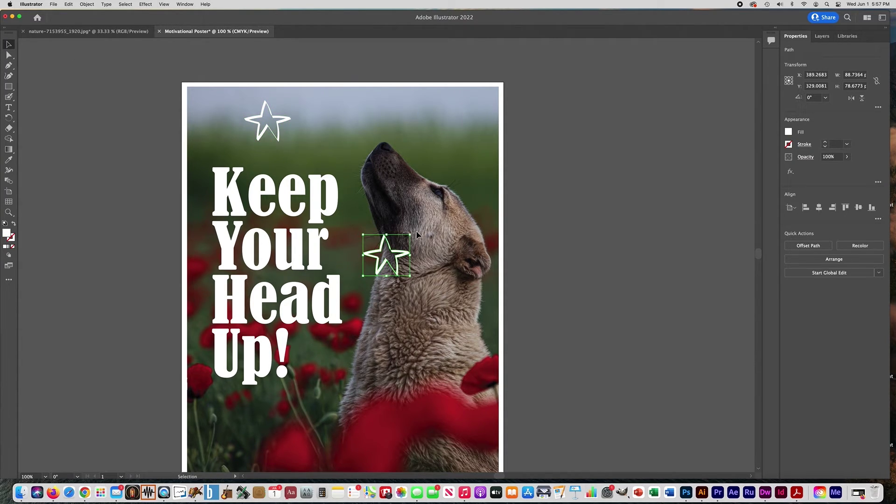
drag(410, 233, 330, 131)
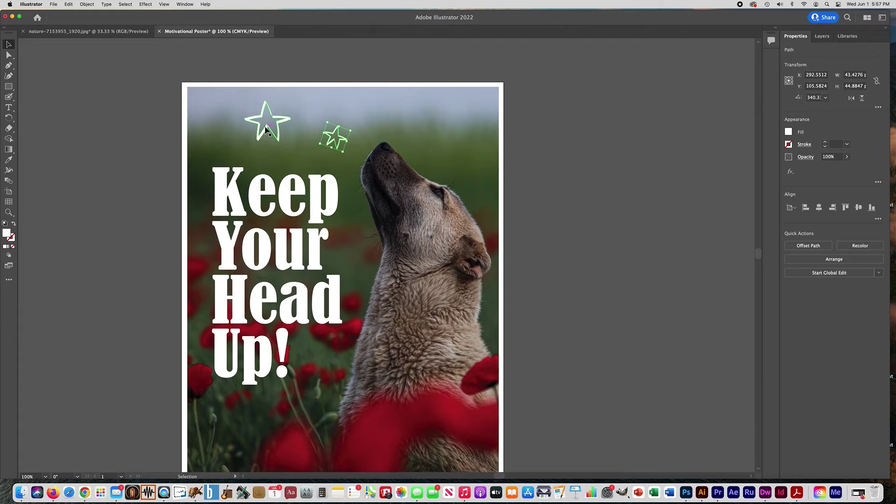
Step: Paste another star, move it into the sky above the dog's head, enlarge it and rotate it slightly
key(cmd+v)
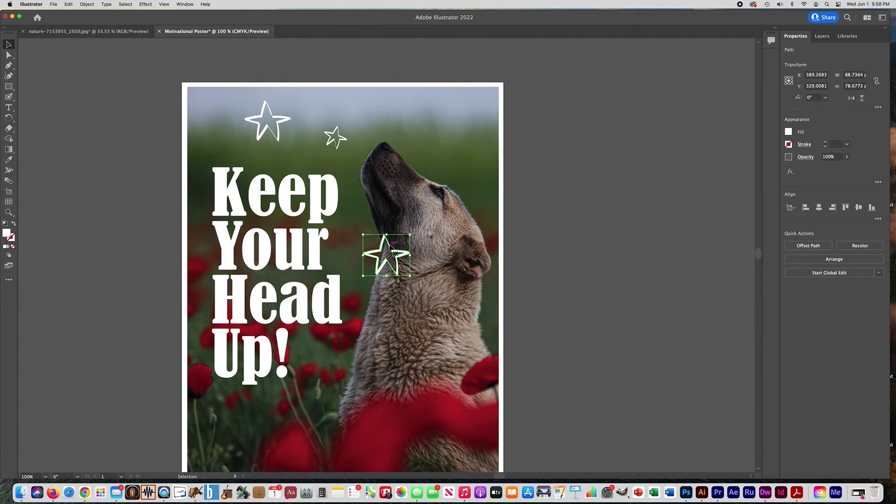
drag(390, 247, 441, 107)
drag(460, 136, 502, 149)
click(546, 149)
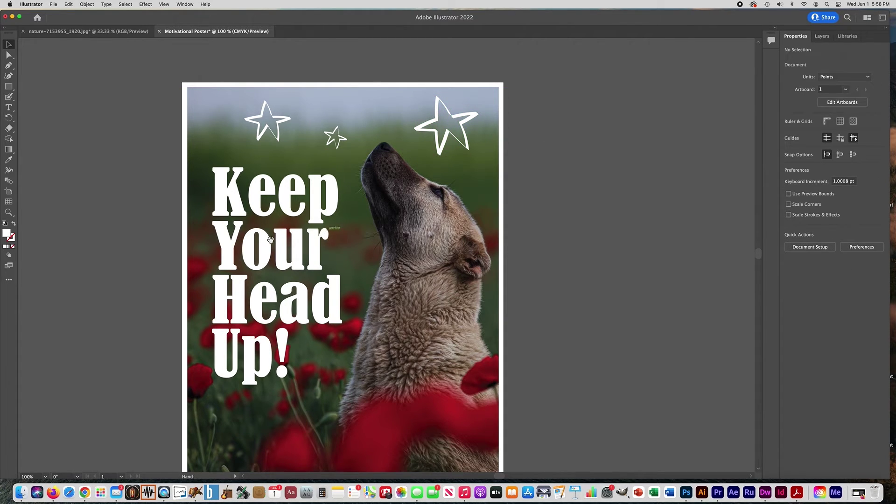
alt+super+click(226, 179)
drag(299, 278, 178, 188)
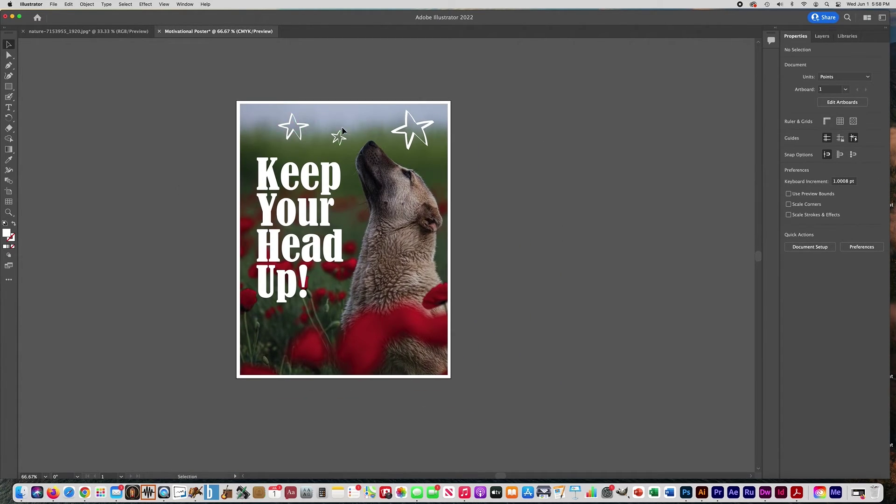
click(8, 129)
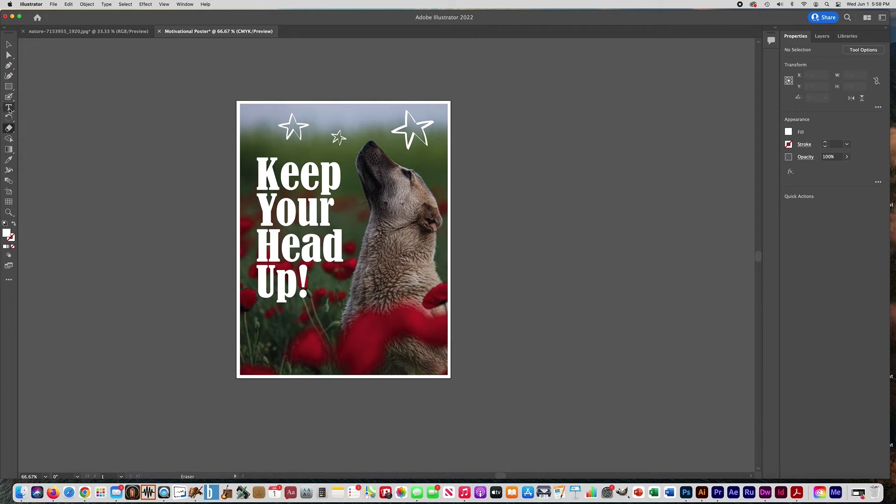
click(822, 36)
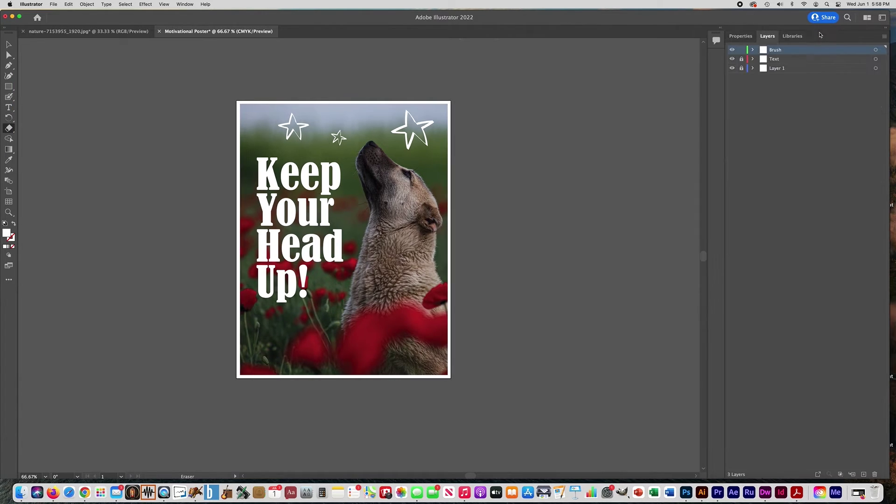
click(741, 68)
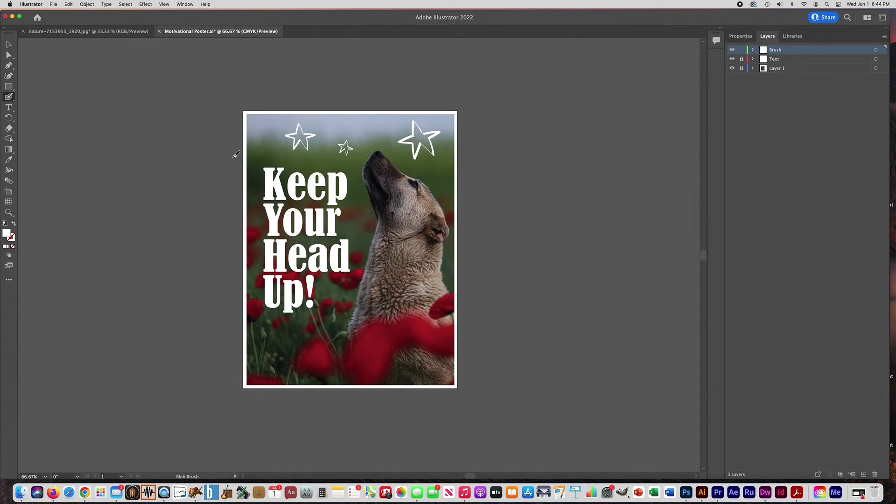
Step: Handwrite the artist's full name in white with the Blob Brush over the lower part of the photo, on the Brush layer
click(12, 98)
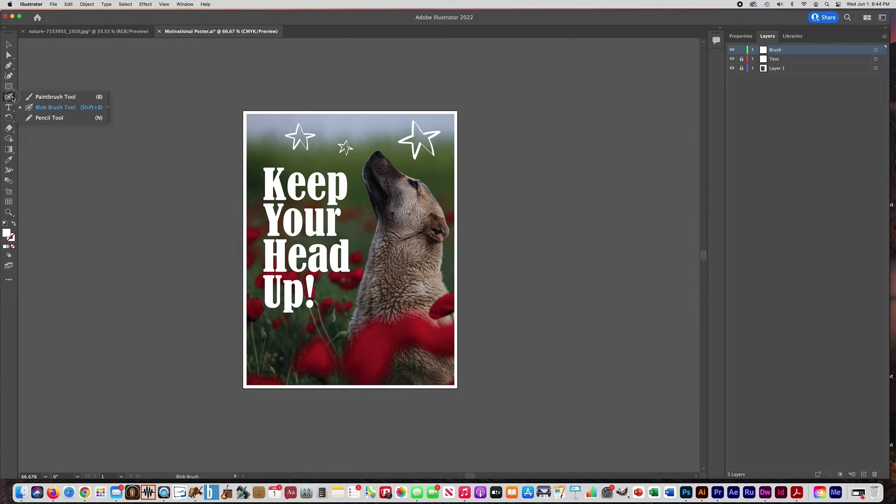
click(53, 111)
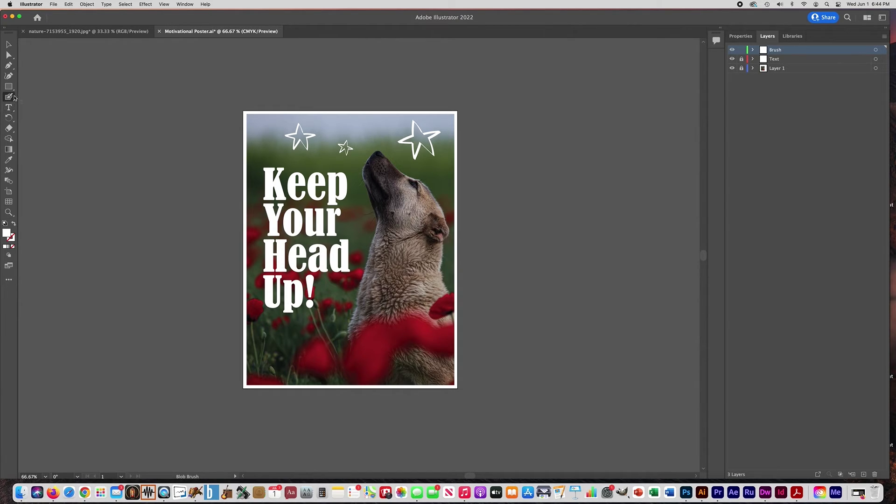
click(372, 360)
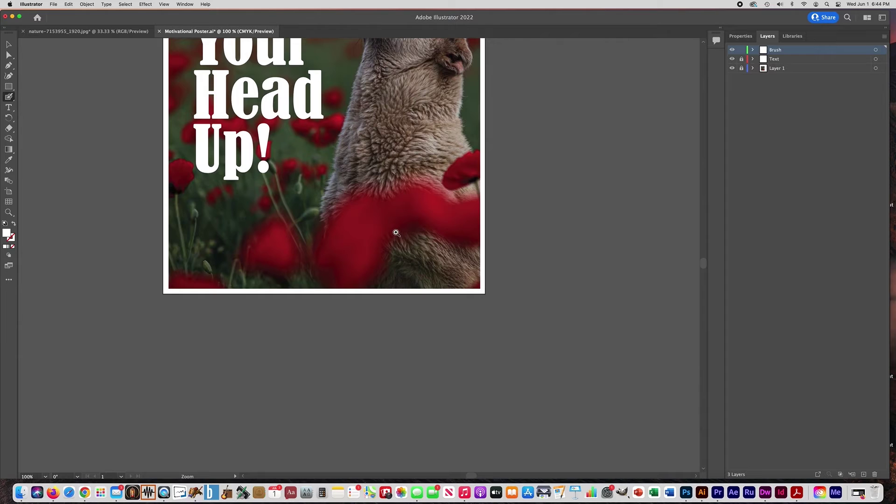
click(395, 258)
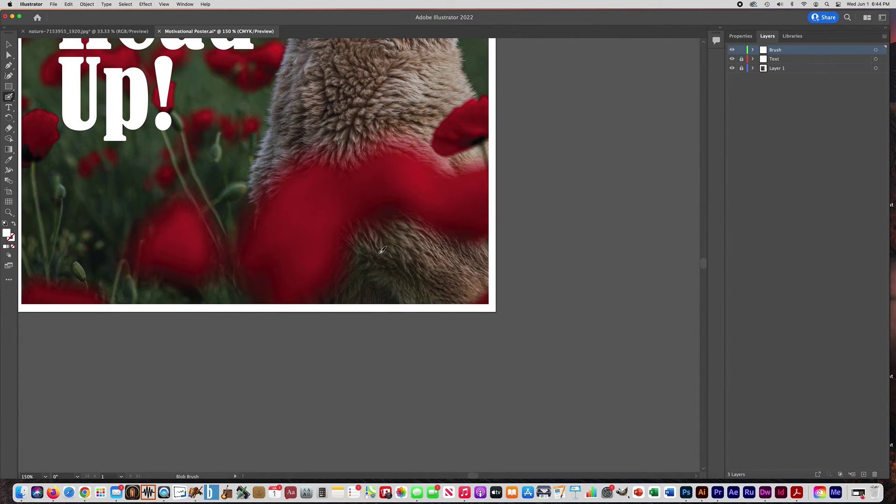
mouse_move(310, 260)
mouse_down()
mouse_move(309, 281)
mouse_move(293, 279)
mouse_move(309, 260)
mouse_move(334, 286)
mouse_up()
mouse_move(343, 273)
mouse_down()
mouse_move(343, 286)
mouse_move(357, 275)
mouse_move(359, 286)
mouse_move(377, 258)
mouse_move(404, 285)
mouse_move(420, 285)
mouse_move(425, 273)
mouse_move(437, 283)
mouse_up()
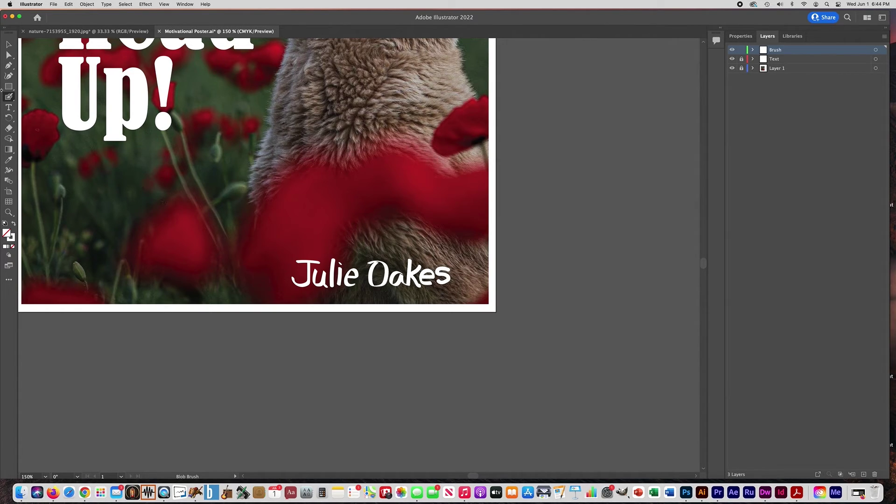
Step: Scale the whole handwritten signature down to roughly half size and place it in the photo's lower right corner
click(9, 45)
mouse_move(268, 245)
mouse_down()
mouse_move(298, 266)
mouse_move(468, 309)
mouse_up()
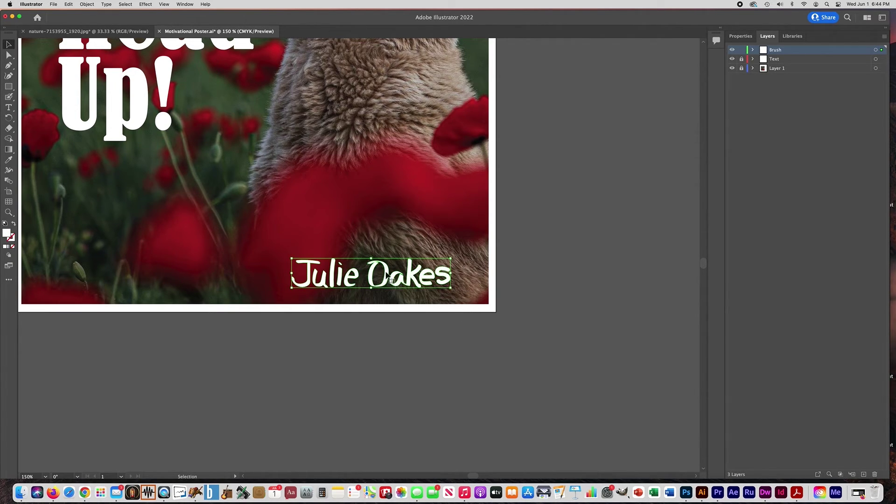
mouse_move(292, 259)
mouse_down()
mouse_move(362, 270)
mouse_move(404, 293)
mouse_up()
click(517, 302)
alt+super+click(321, 260)
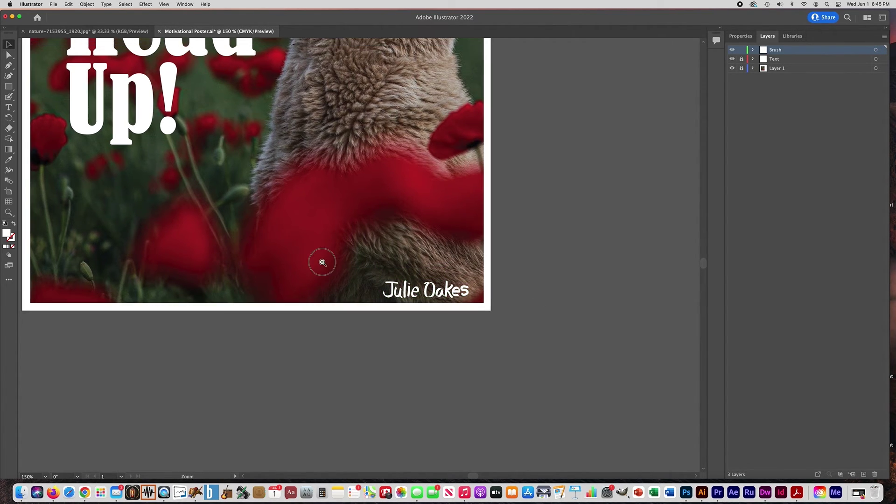
alt+super+click(322, 262)
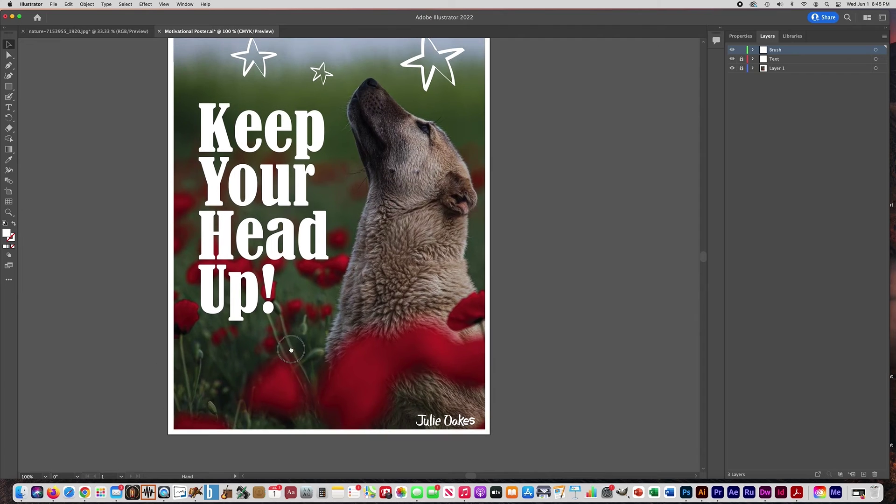
scroll(267, 271, right, 5)
scroll(267, 271, up, 3)
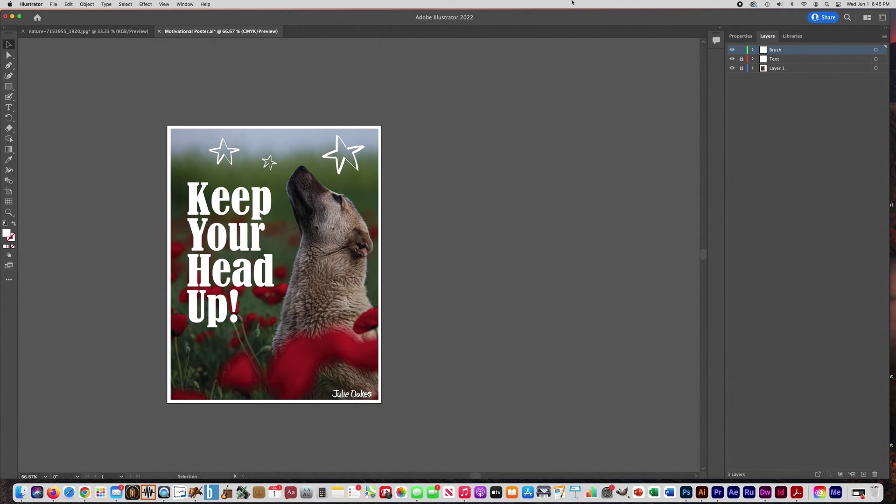
Step: Unlock the Text layer and move the poster text slightly lower, farther from the stars
click(776, 59)
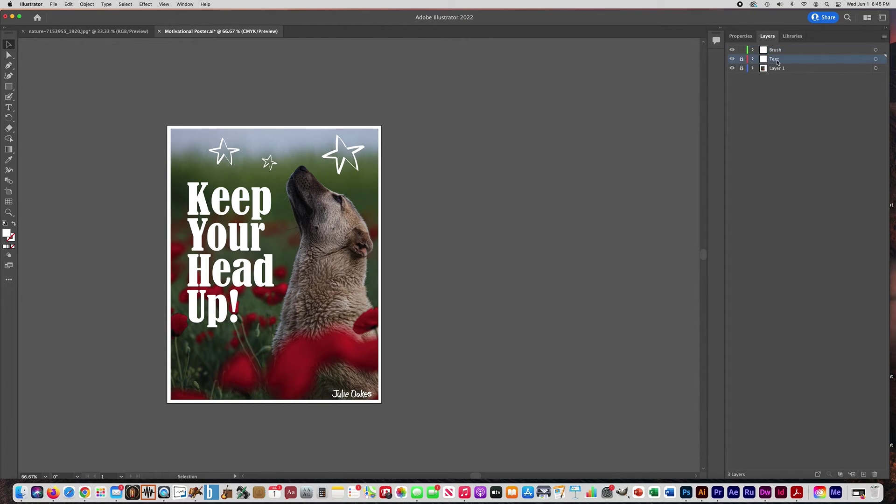
click(741, 59)
drag(233, 216, 148, 225)
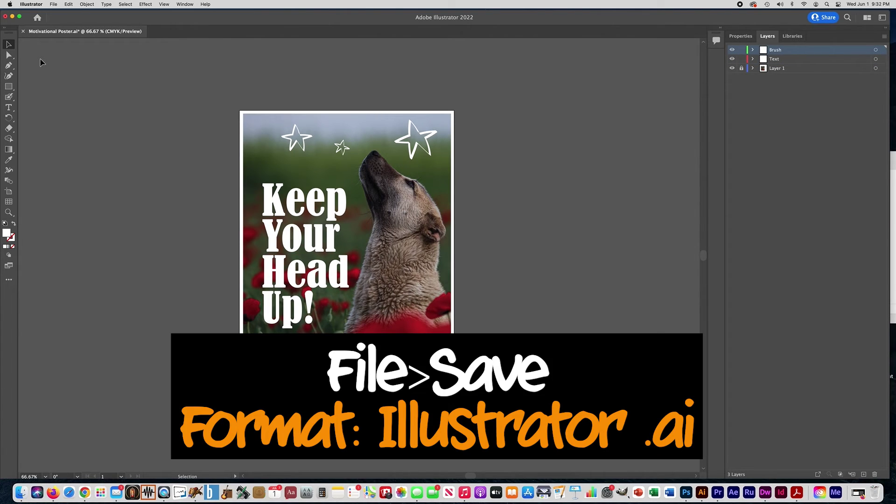
Step: Save the finished poster to its existing Illustrator file, Motivational Poster.ai
click(54, 4)
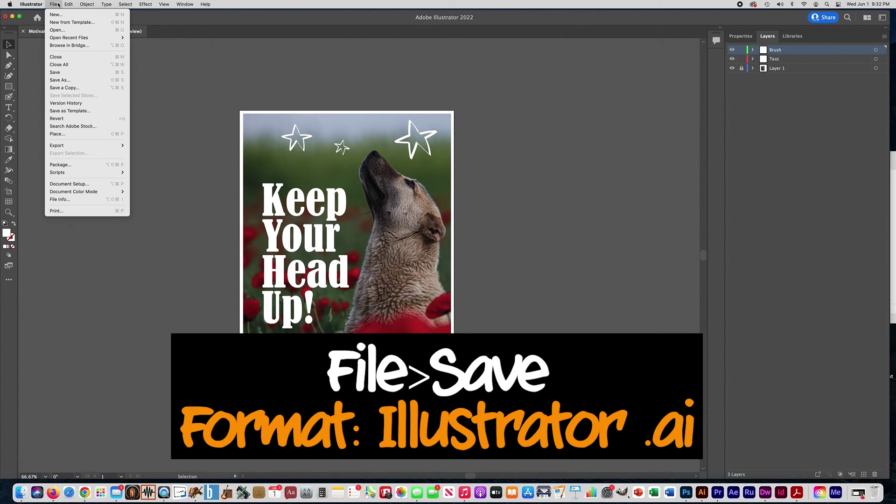
click(54, 74)
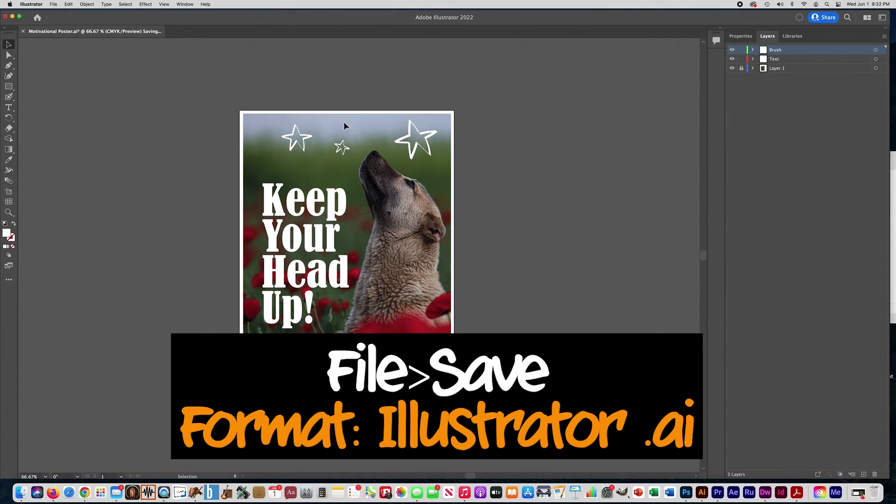
click(54, 4)
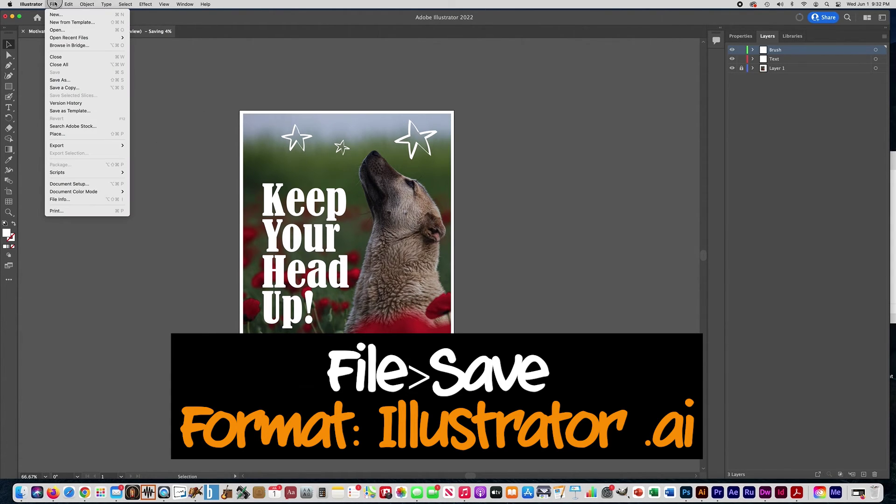
click(55, 4)
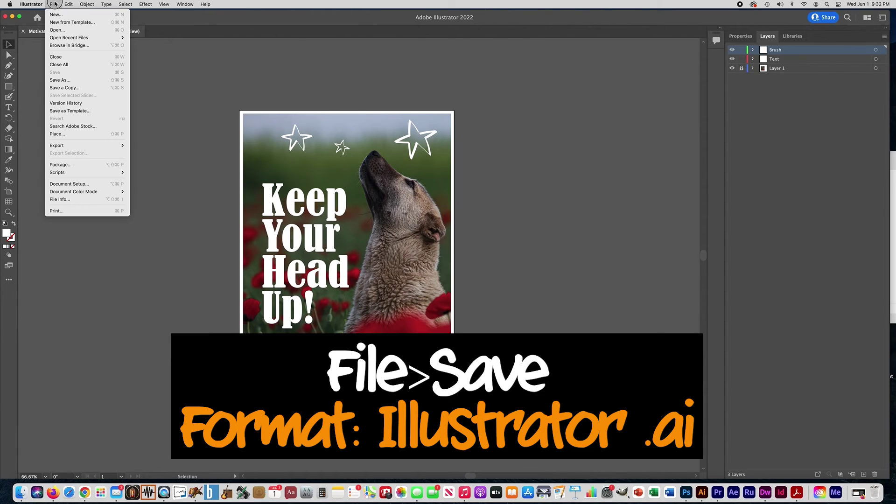
click(59, 81)
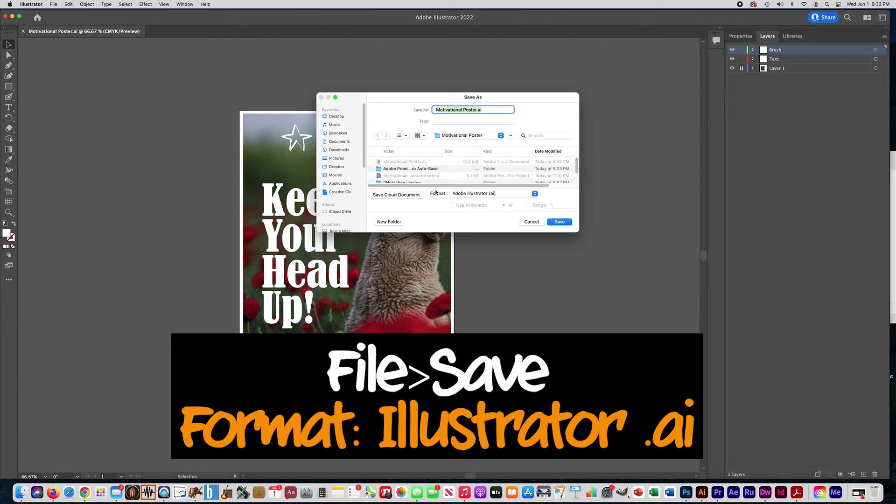
click(472, 194)
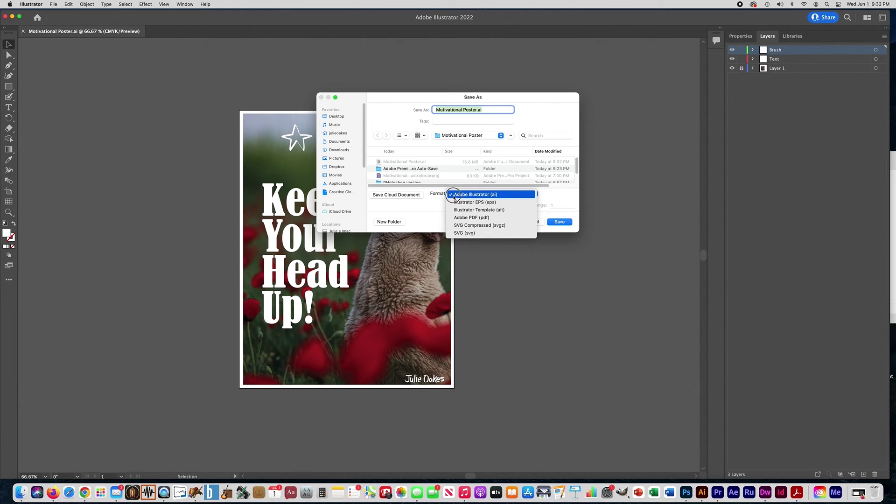
click(471, 196)
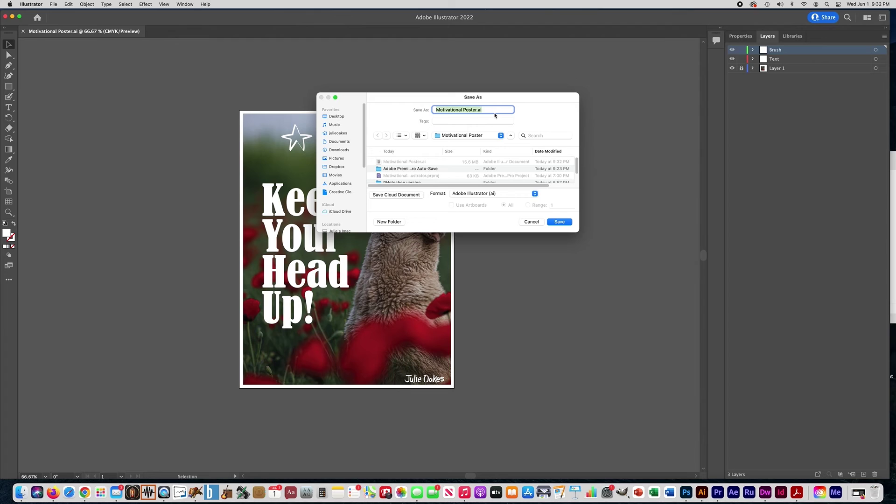
click(532, 222)
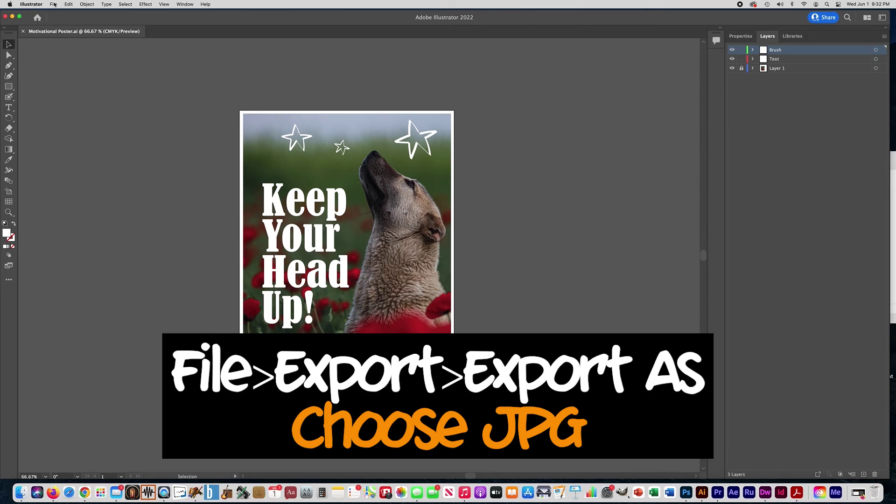
Step: Export the poster as Motivational Poster.jpg in JPEG format with Use Artboards enabled, replacing the existing file in the Motivational Poster folder
click(53, 4)
mouse_move(50, 146)
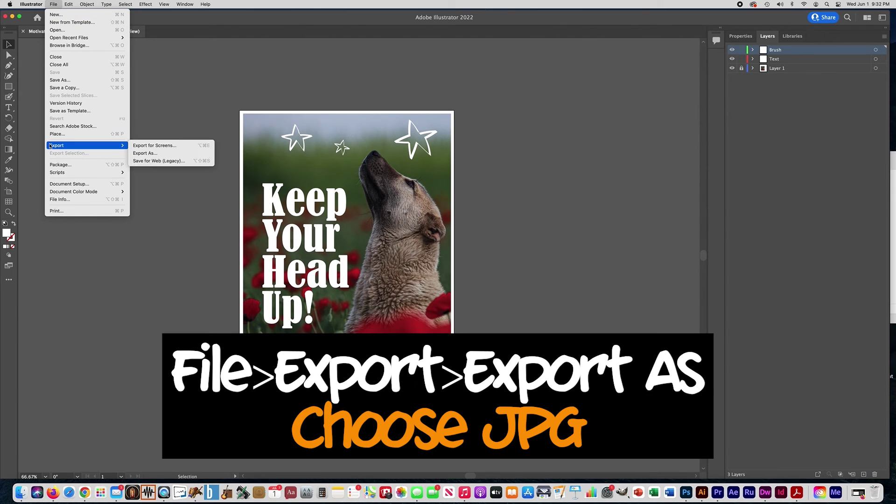
click(140, 154)
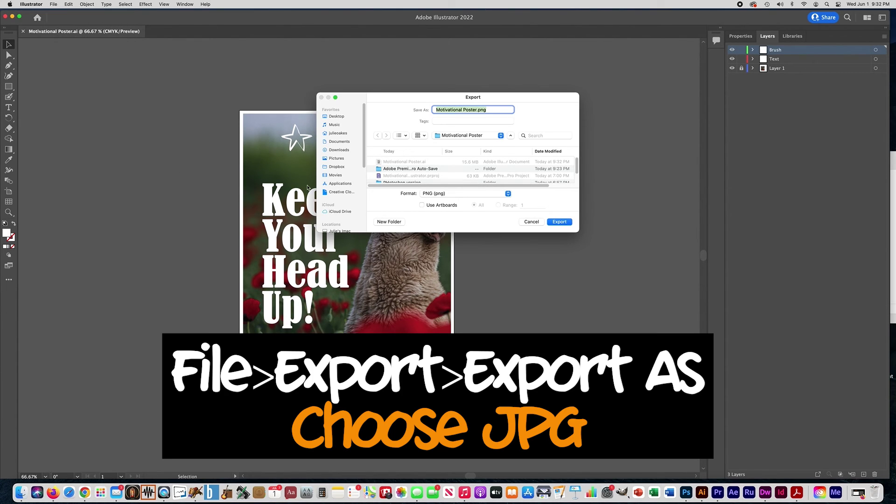
click(451, 194)
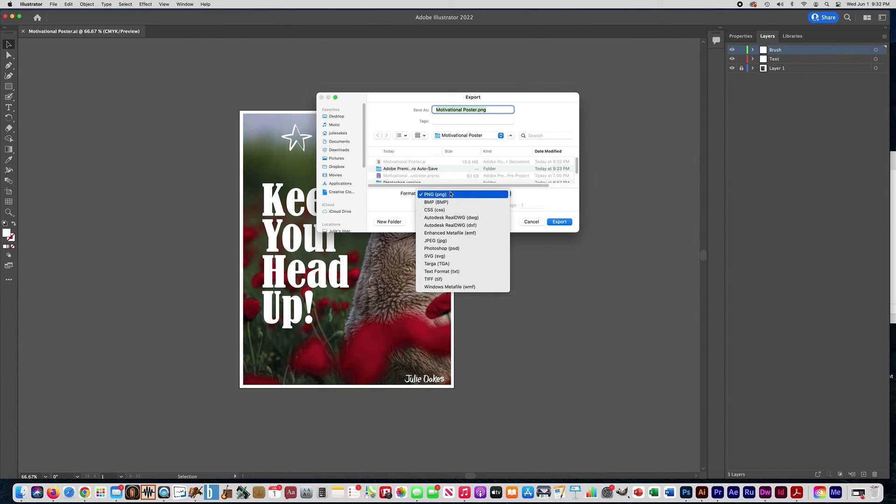
click(437, 240)
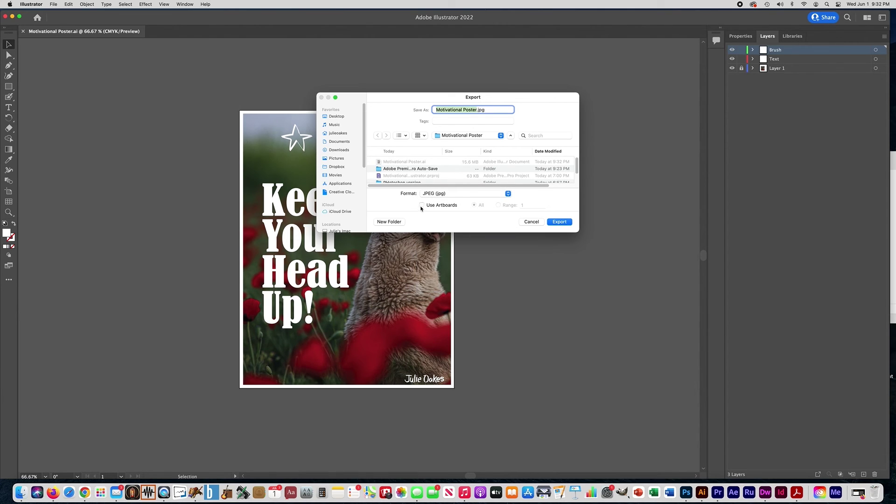
click(422, 205)
click(561, 223)
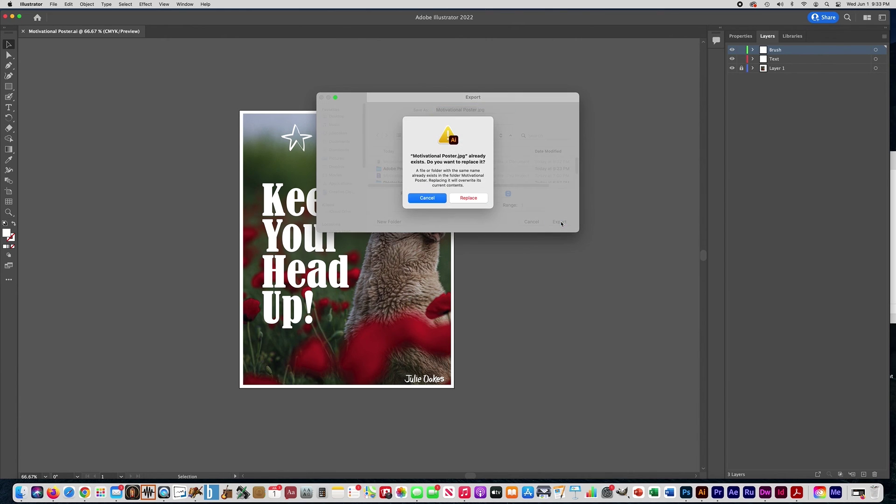
click(460, 197)
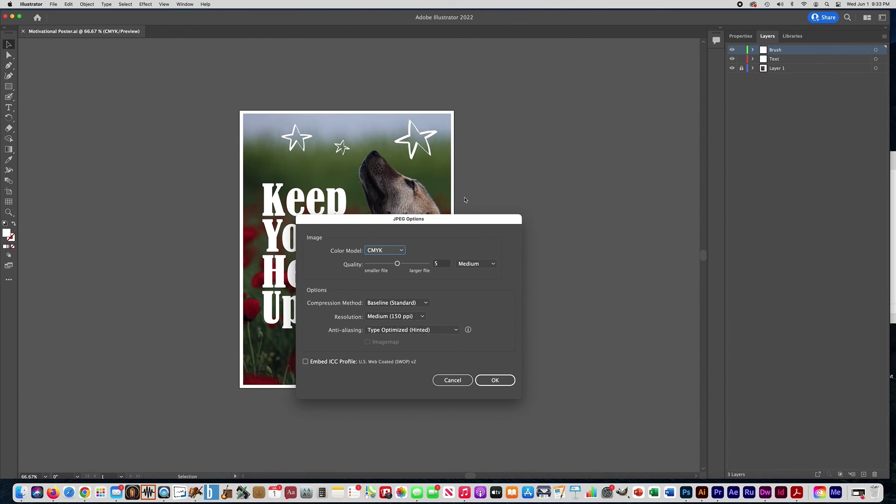
Step: Set the JPEG export's color model to RGB and keep its resolution at Medium (150 ppi)
drag(380, 220, 351, 82)
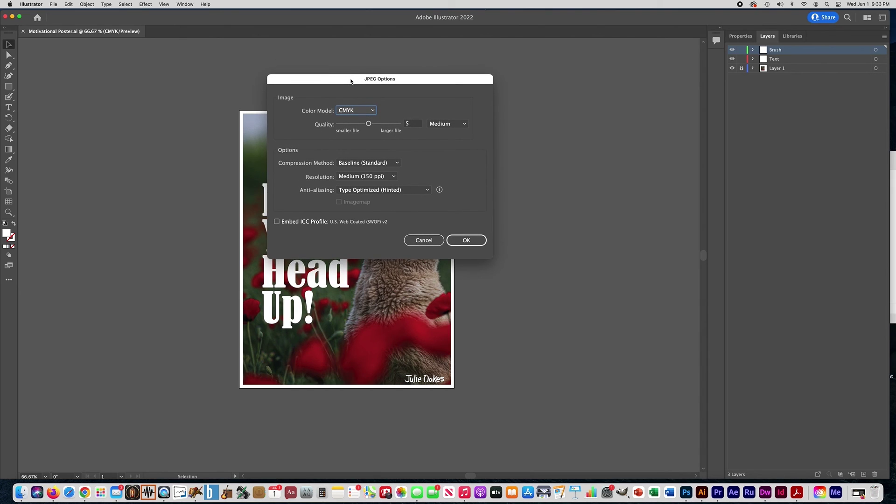
click(344, 111)
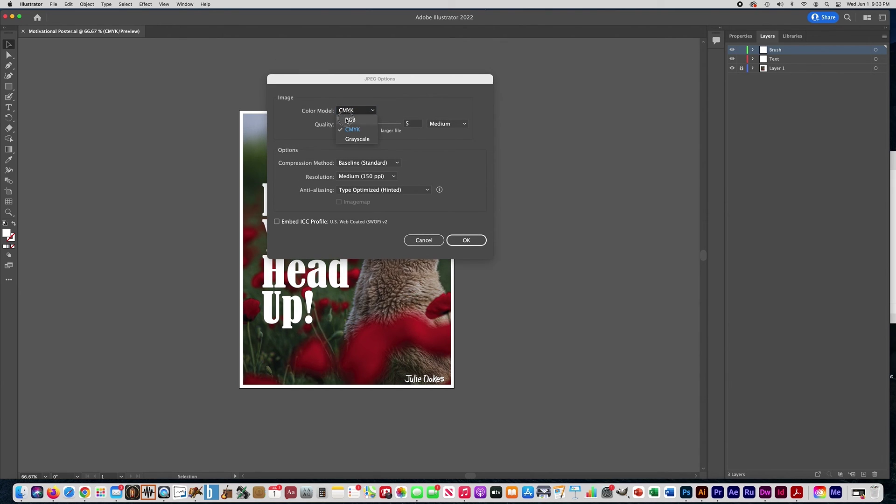
click(347, 120)
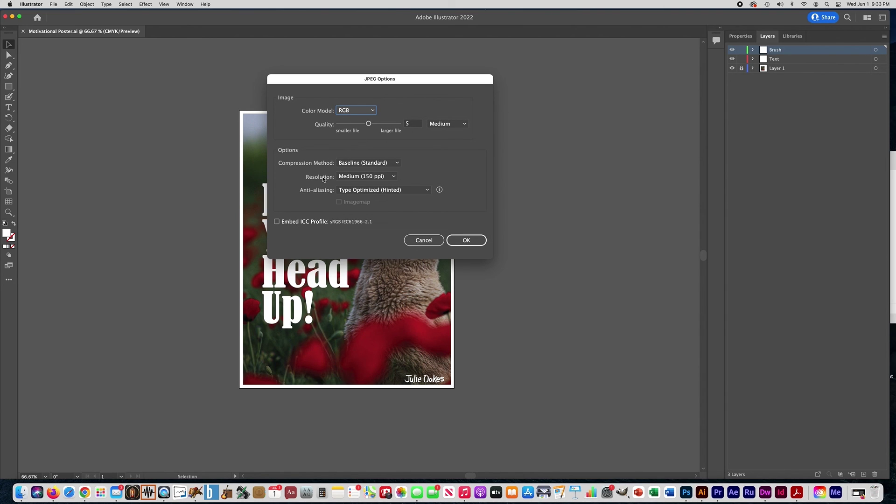
click(358, 177)
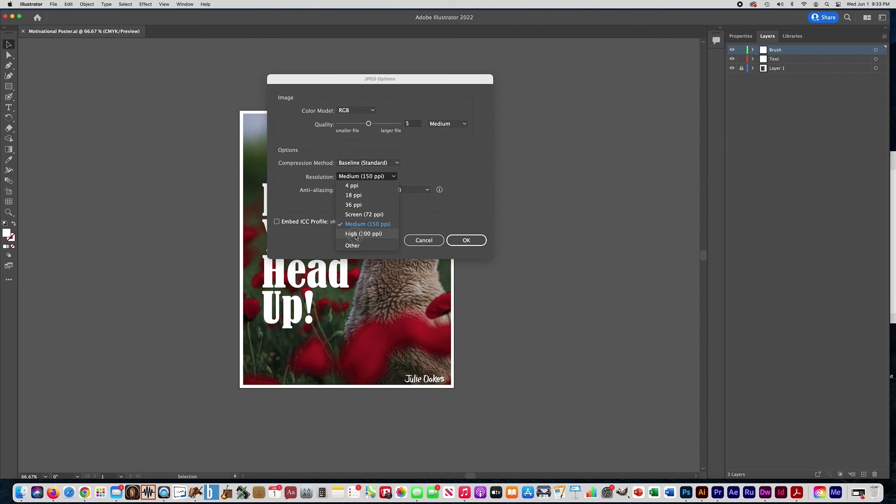
click(381, 225)
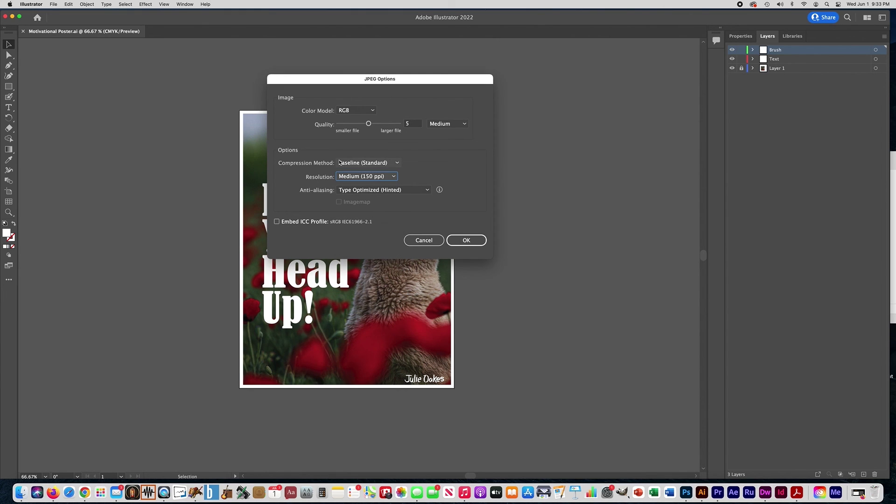